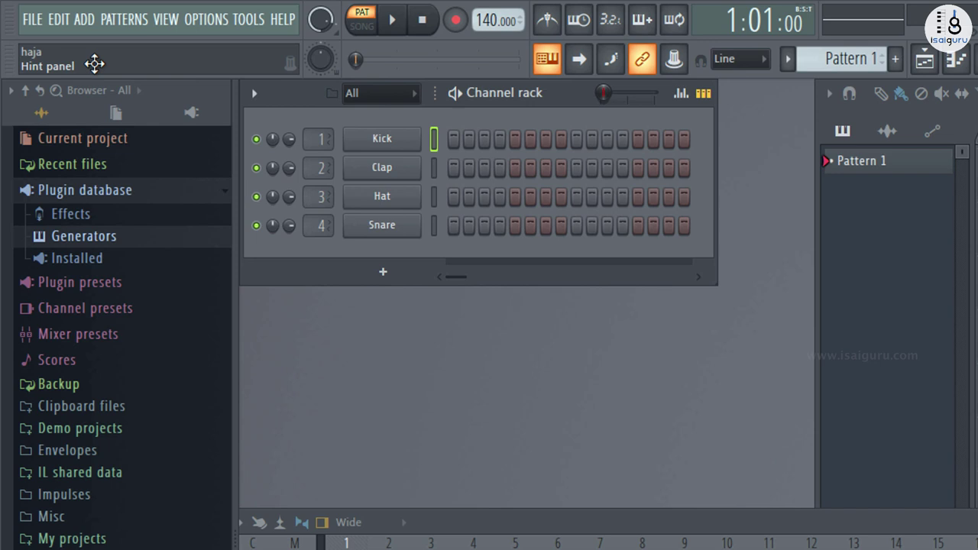
# Turn on the floating hint bar and switch it back off.
pyautogui.rightClick(94, 64)
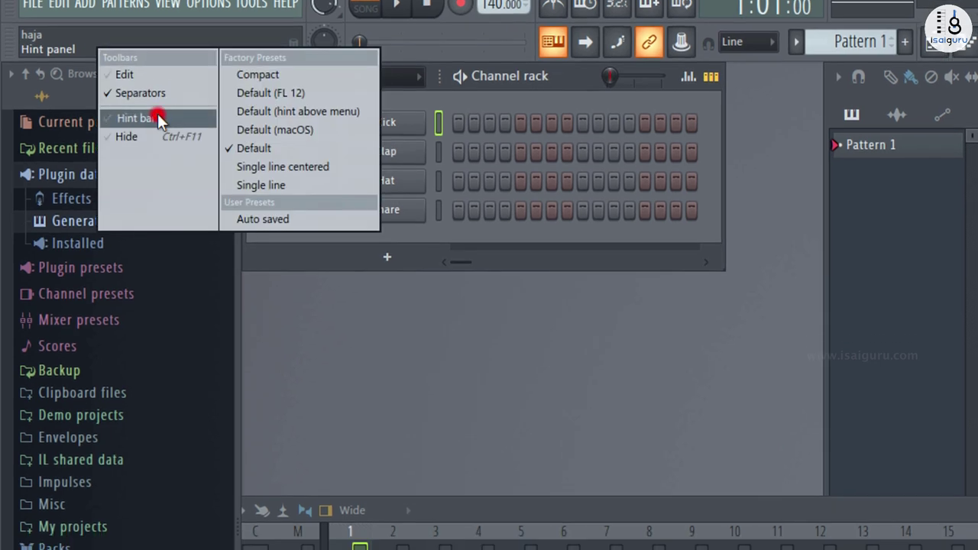
pyautogui.click(157, 136)
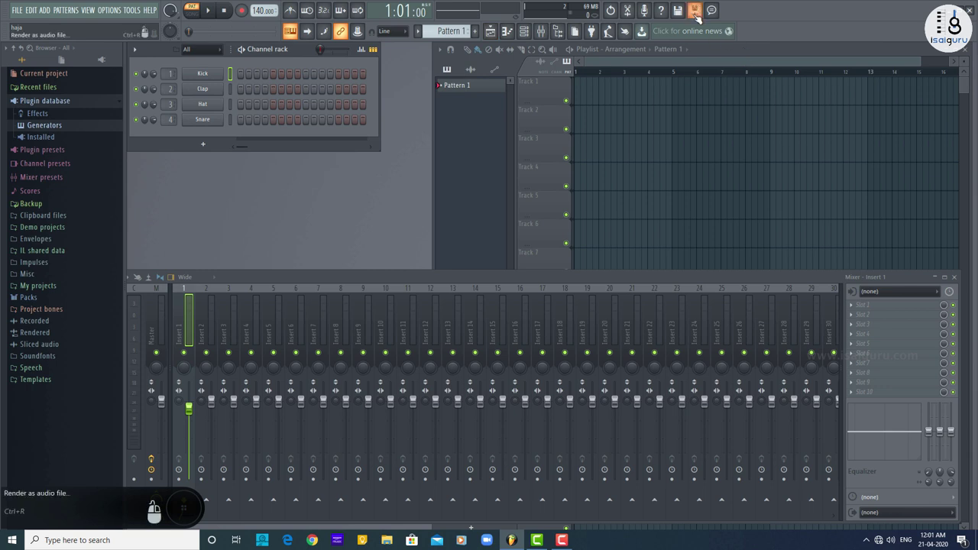
pyautogui.click(99, 506)
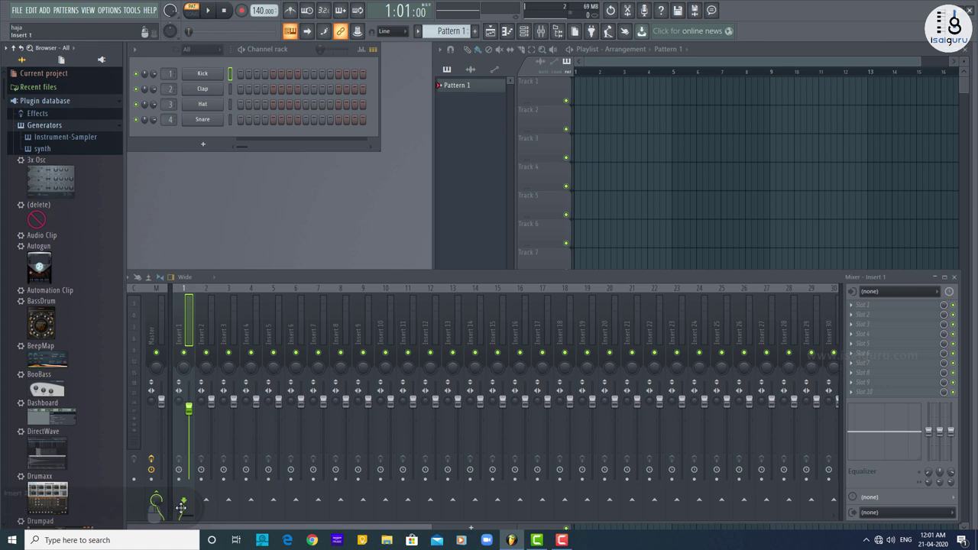
pyautogui.moveTo(181, 508)
pyautogui.mouseDown()
pyautogui.moveTo(421, 299)
pyautogui.moveTo(509, 203)
pyautogui.moveTo(411, 197)
pyautogui.moveTo(218, 513)
pyautogui.moveTo(185, 508)
pyautogui.mouseUp()
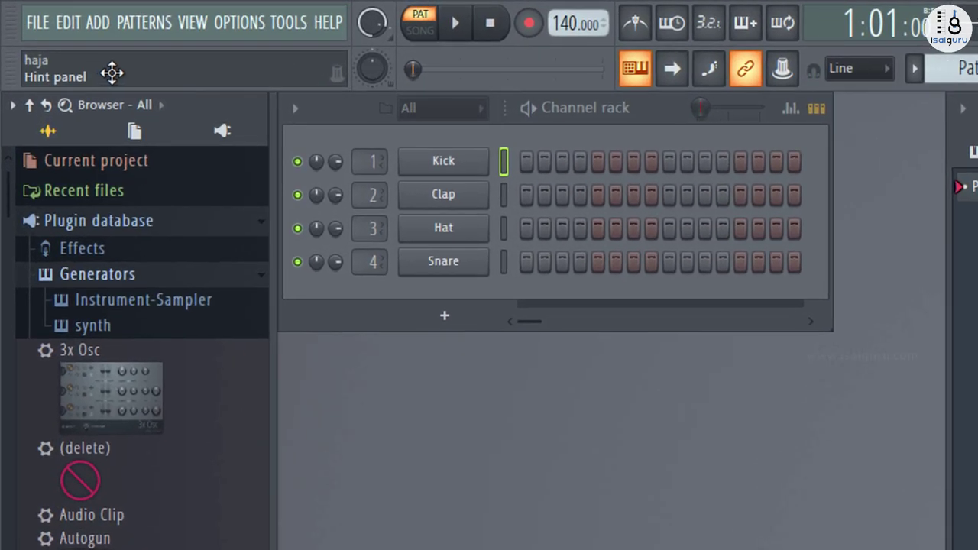
pyautogui.rightClick(112, 73)
pyautogui.click(178, 152)
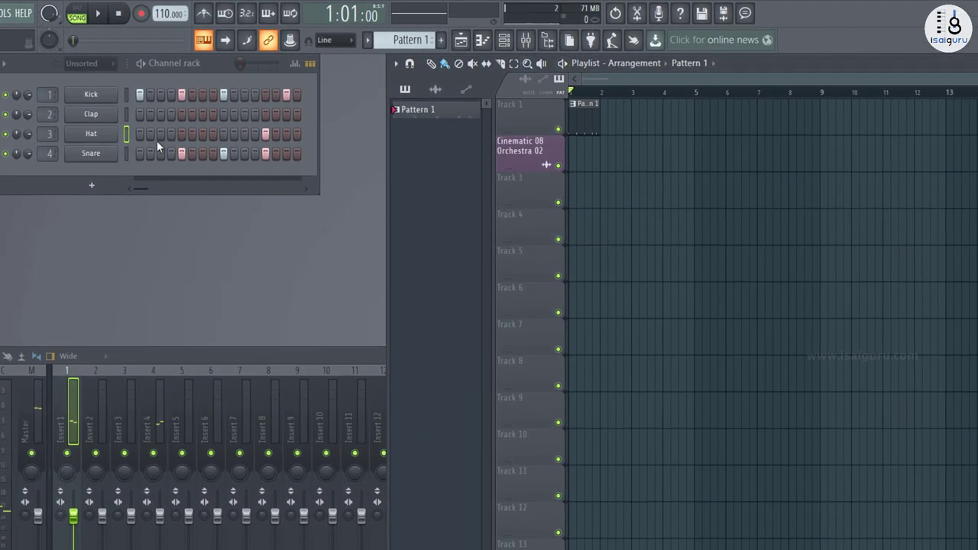
# Repeat Pattern 1 across bars 2 to 4 of Track 1 in the playlist and play the arrangement.
pyautogui.press('space')
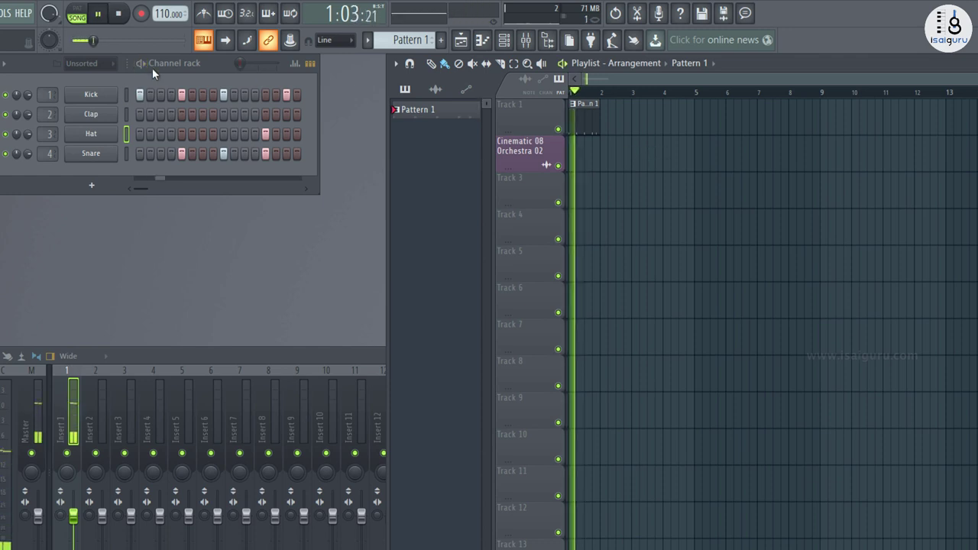
pyautogui.press('space')
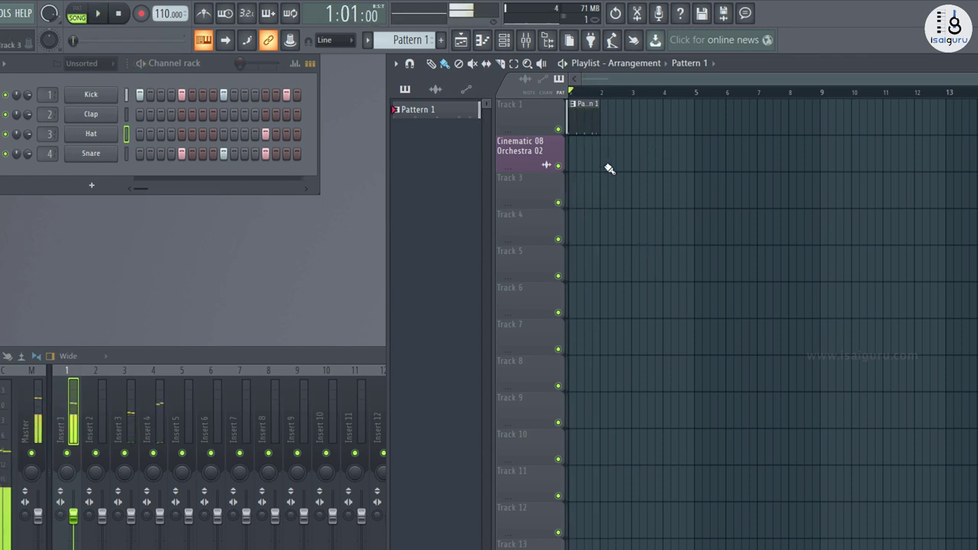
pyautogui.moveTo(602, 103); pyautogui.dragTo(673, 107)
pyautogui.press('space')
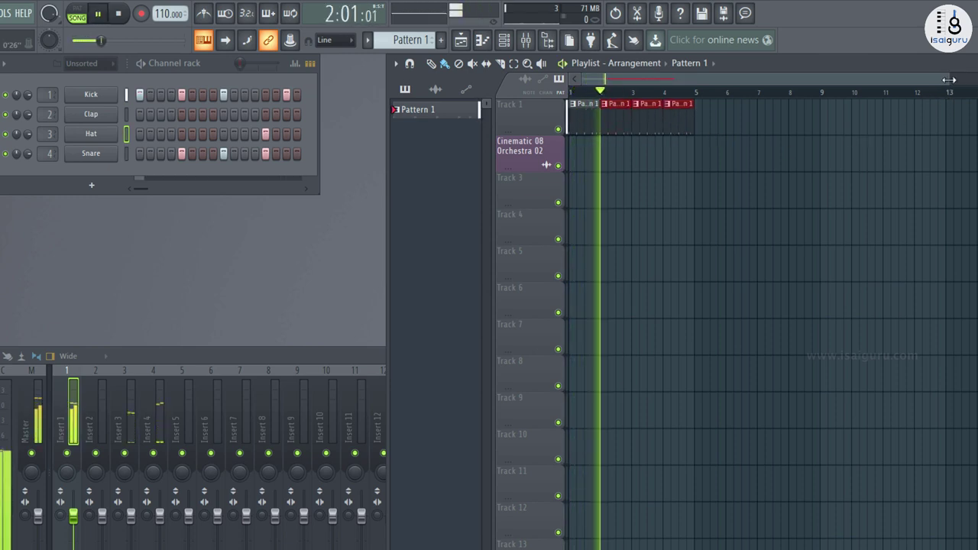
pyautogui.moveTo(949, 79); pyautogui.dragTo(696, 75)
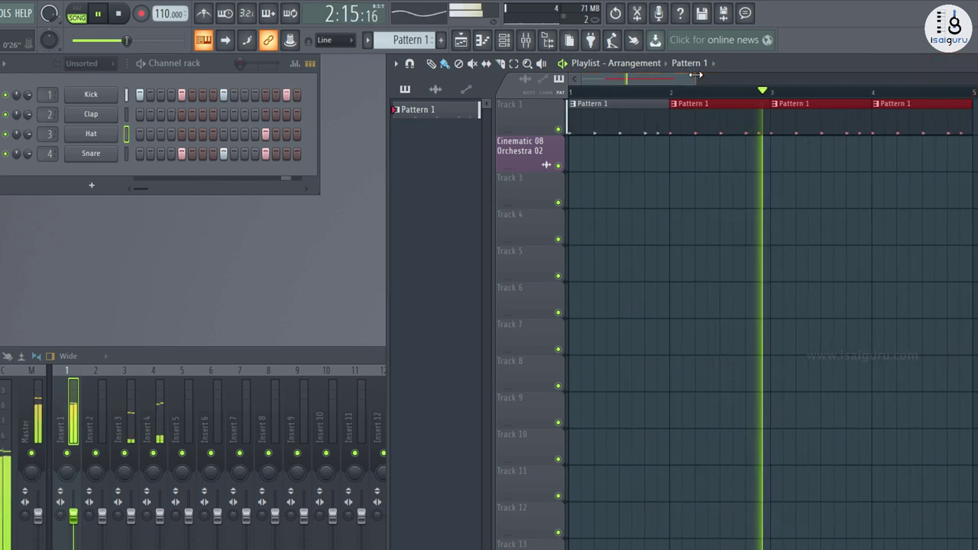
pyautogui.press('space')
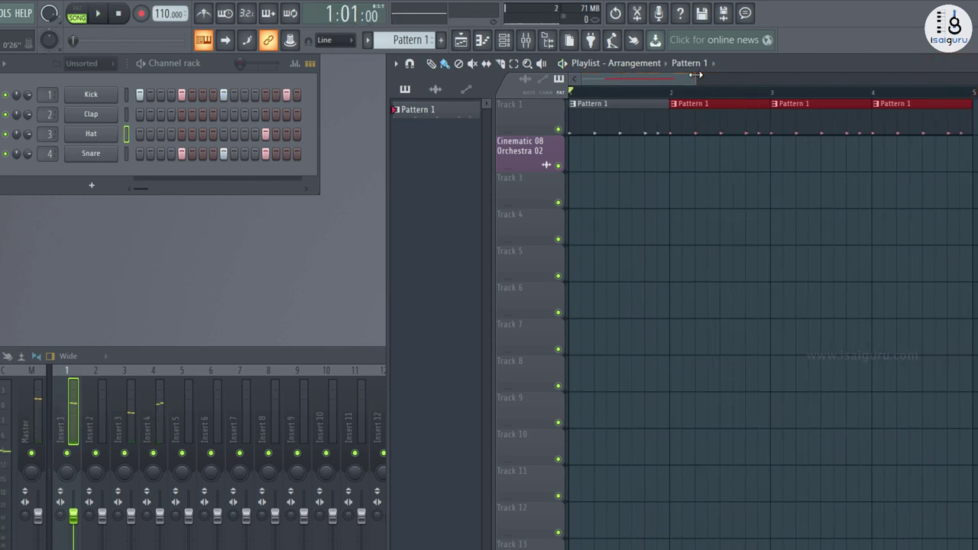
# Delete the Pattern 1 clips at bars 3 and 4 of Track 1 and place a new one at bar 3.
pyautogui.rightClick(917, 120)
pyautogui.rightClick(830, 118)
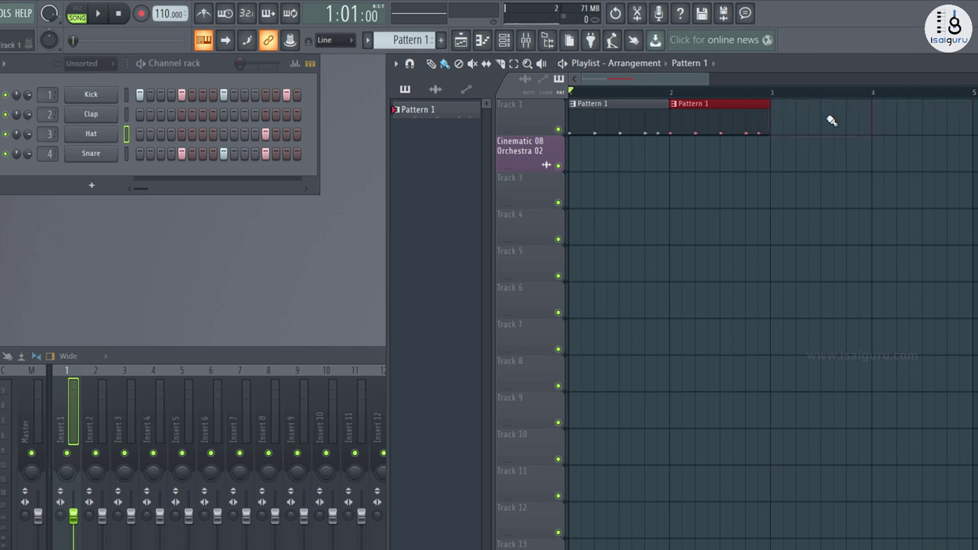
pyautogui.click(779, 113)
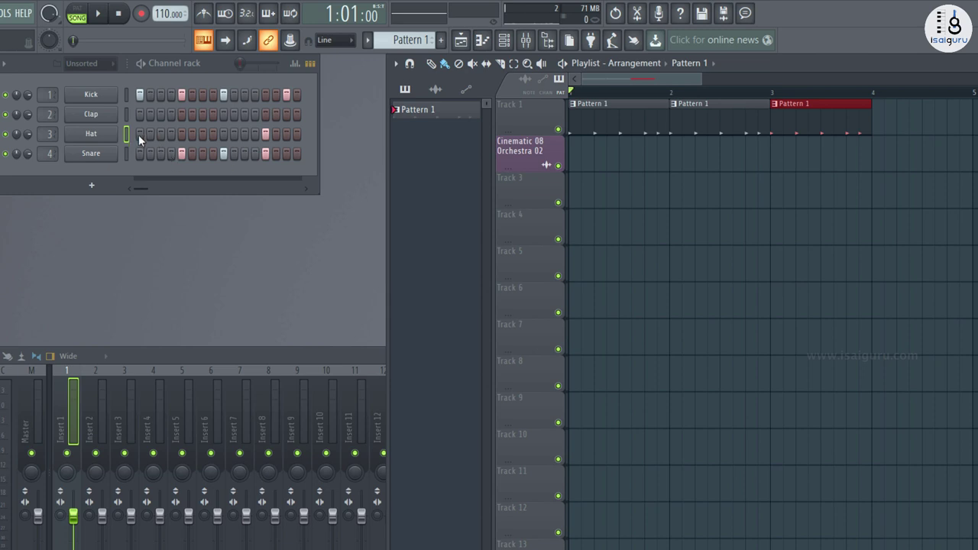
# Fill the Hat channel of Pattern 1 with a hit on each 8 steps.
pyautogui.rightClick(118, 131)
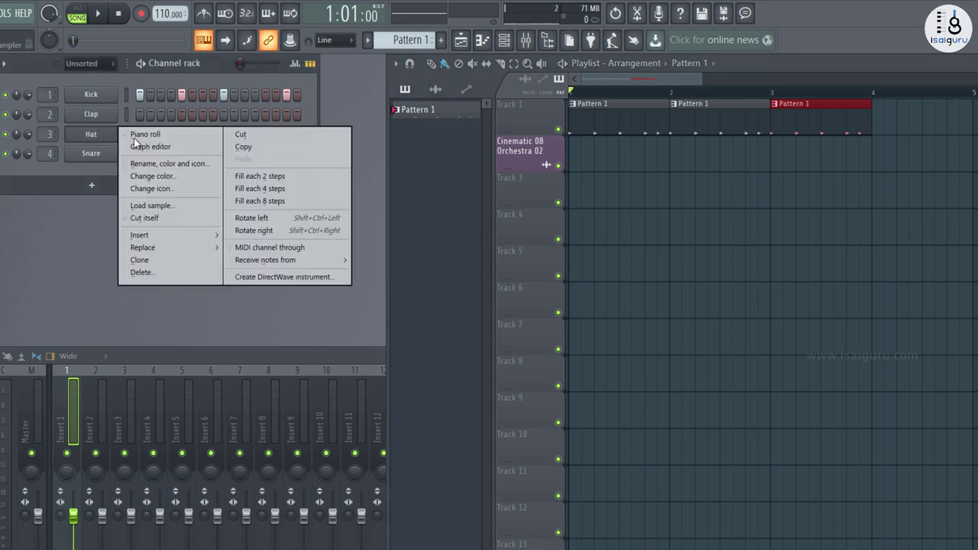
pyautogui.click(285, 191)
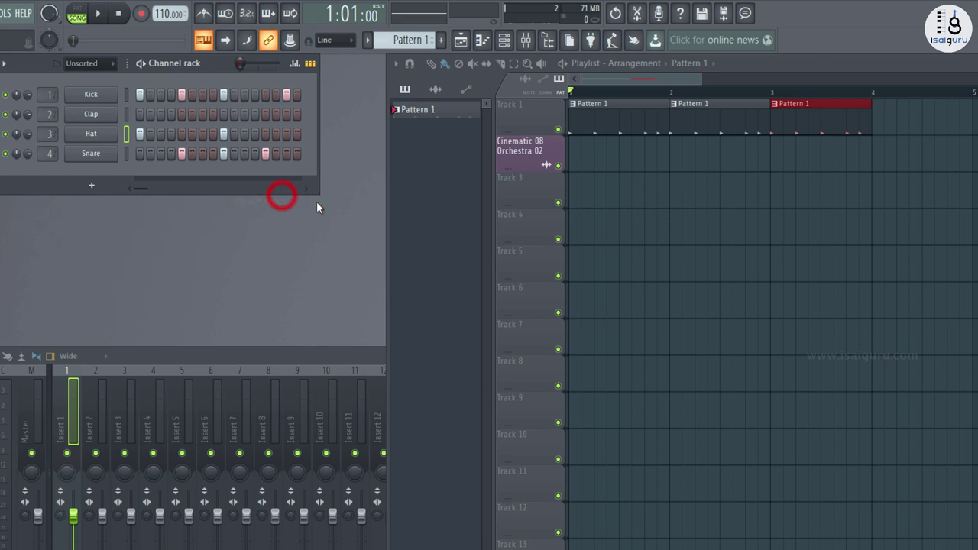
# Fill the Hat channel with a hit on each 2 steps and preview Pattern 1 in pattern mode.
pyautogui.rightClick(107, 141)
pyautogui.click(285, 175)
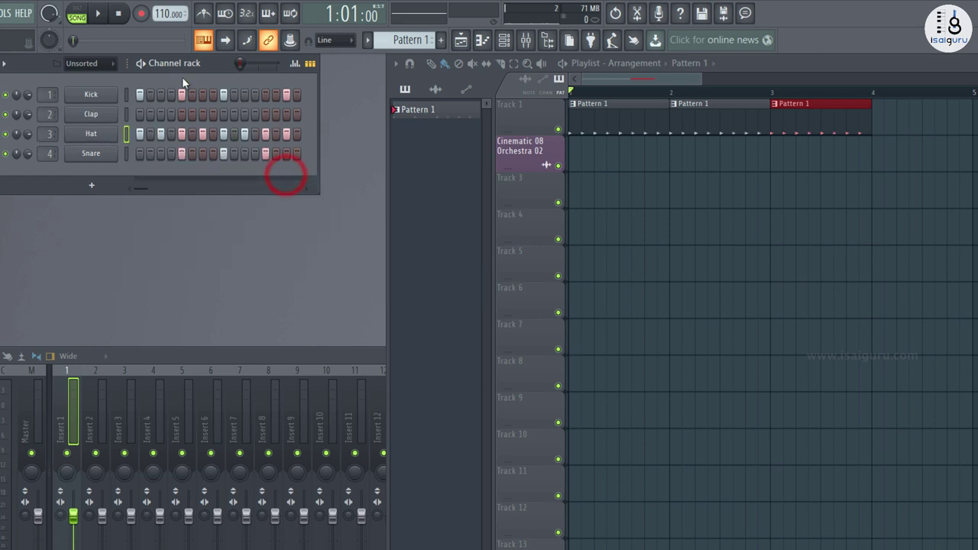
pyautogui.click(76, 13)
pyautogui.click(97, 14)
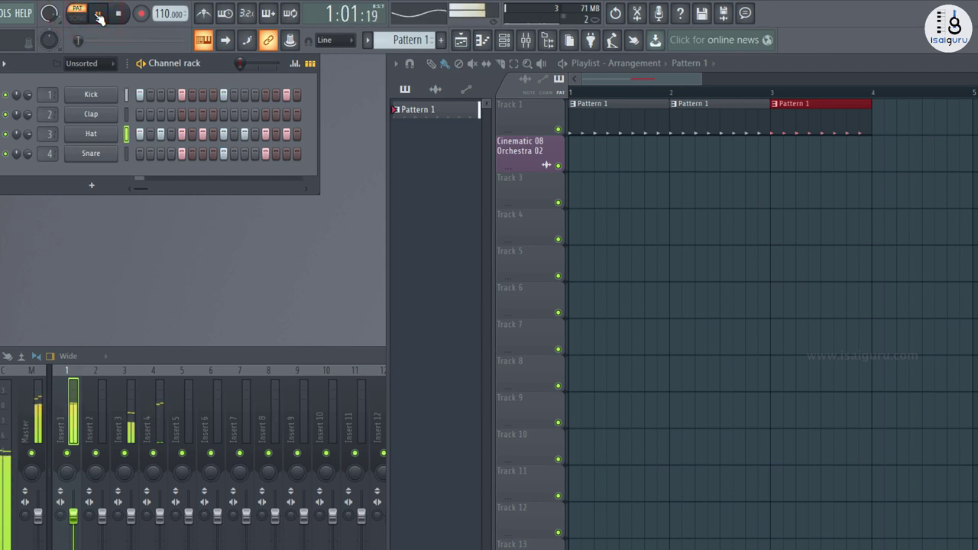
pyautogui.click(97, 14)
# Play the arrangement in song mode and undo the last Hat channel fill.
pyautogui.click(77, 13)
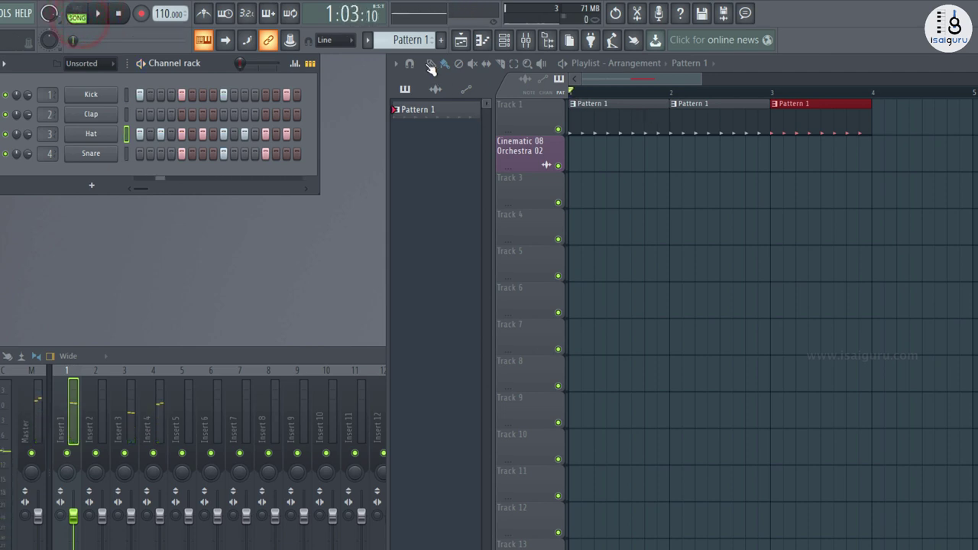
pyautogui.press('space')
pyautogui.press('space')
pyautogui.press('space')
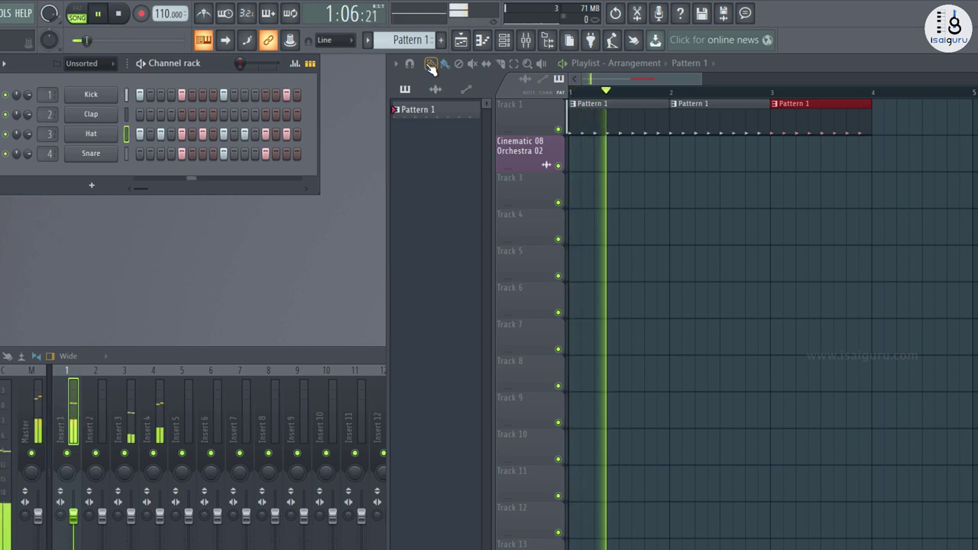
pyautogui.press('space')
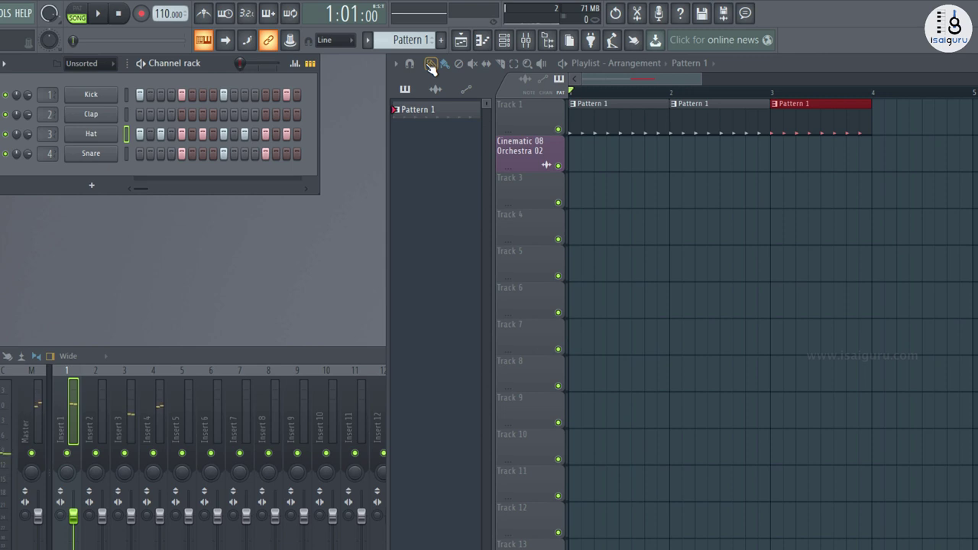
pyautogui.hotkey('ctrl', 'z')
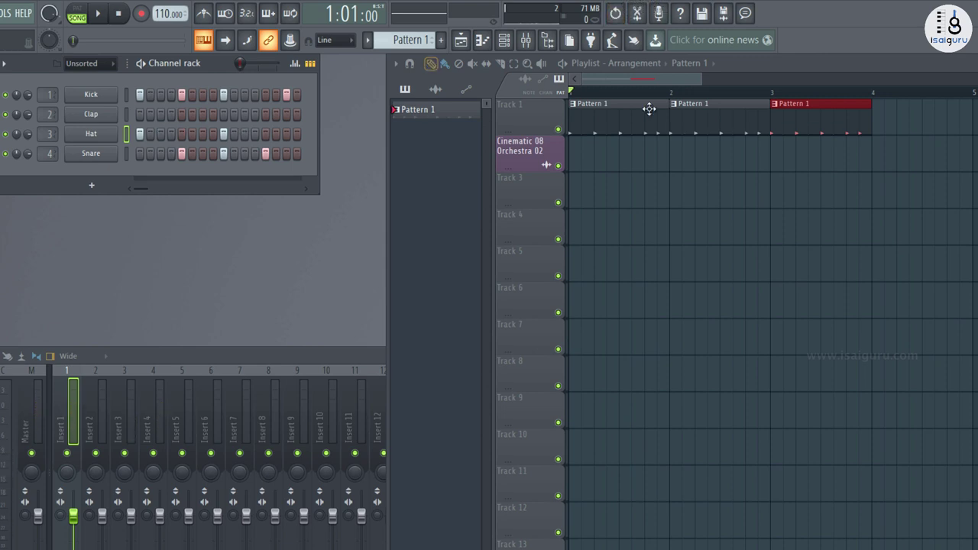
# Replace the Pattern 1 clip at bar 3 of Track 1 with a fresh copy and make that clip unique.
pyautogui.rightClick(819, 132)
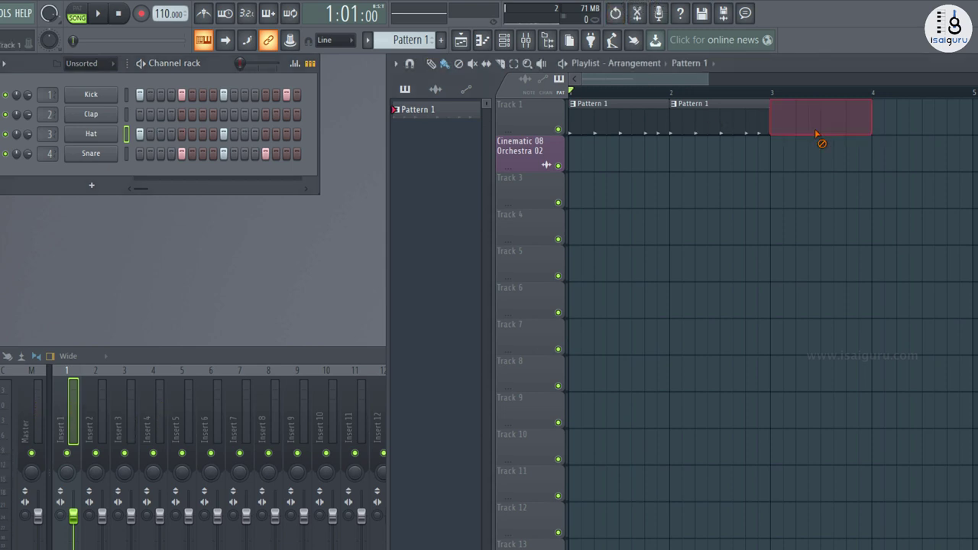
pyautogui.click(775, 108)
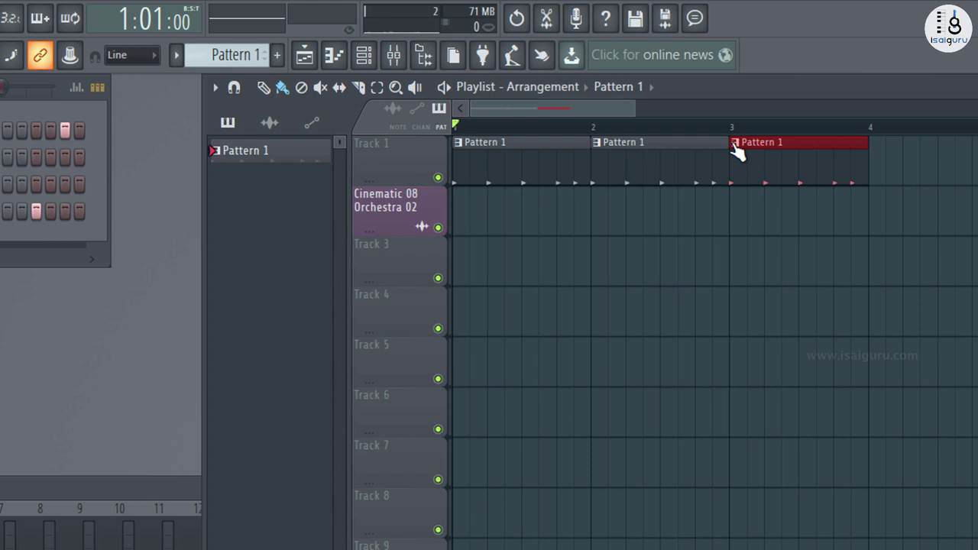
pyautogui.click(734, 145)
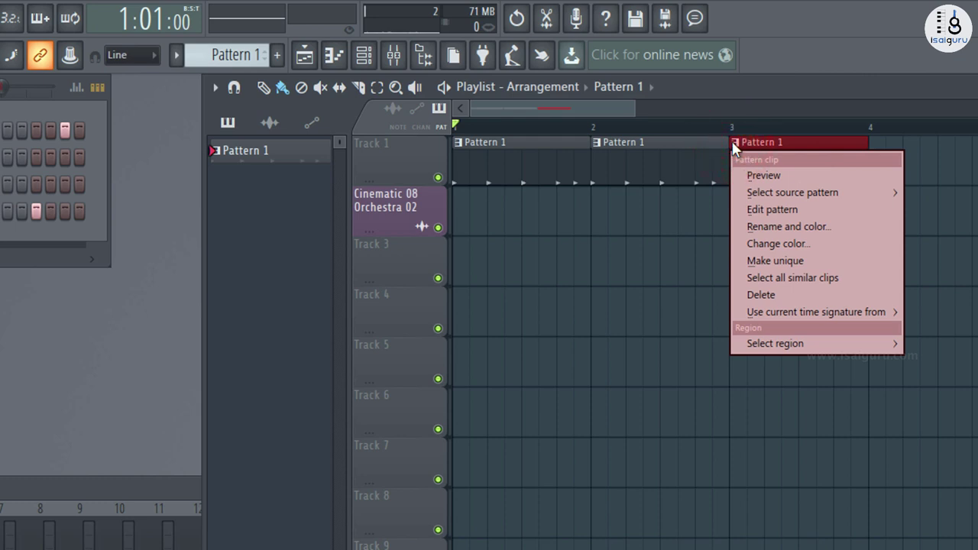
pyautogui.click(795, 263)
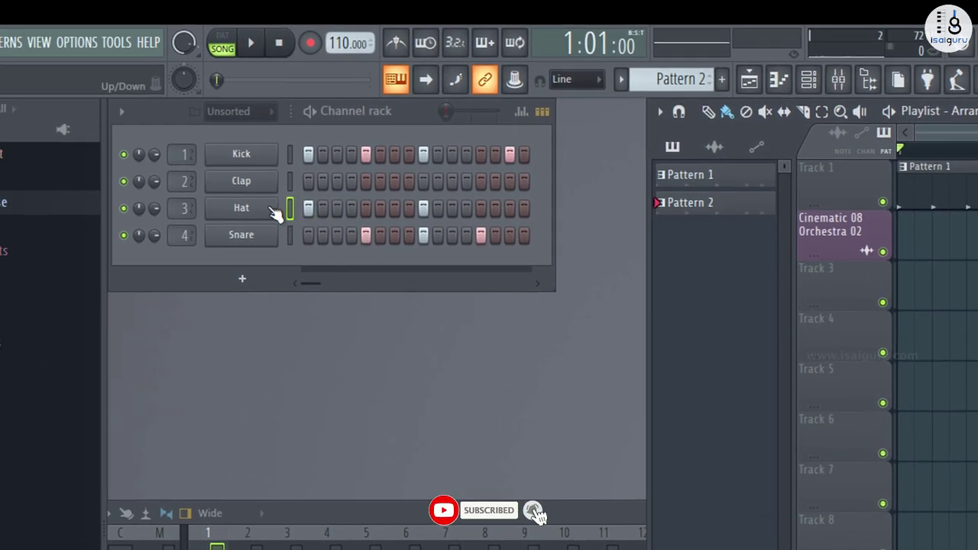
# Fill the Hat channel of Pattern 2 with a hit on each 2 steps and play the arrangement.
pyautogui.rightClick(273, 213)
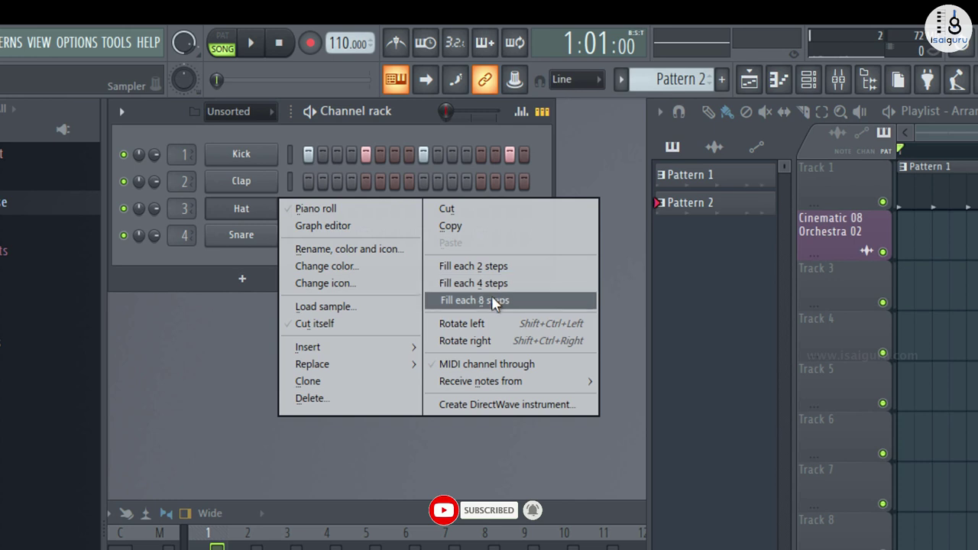
pyautogui.click(485, 266)
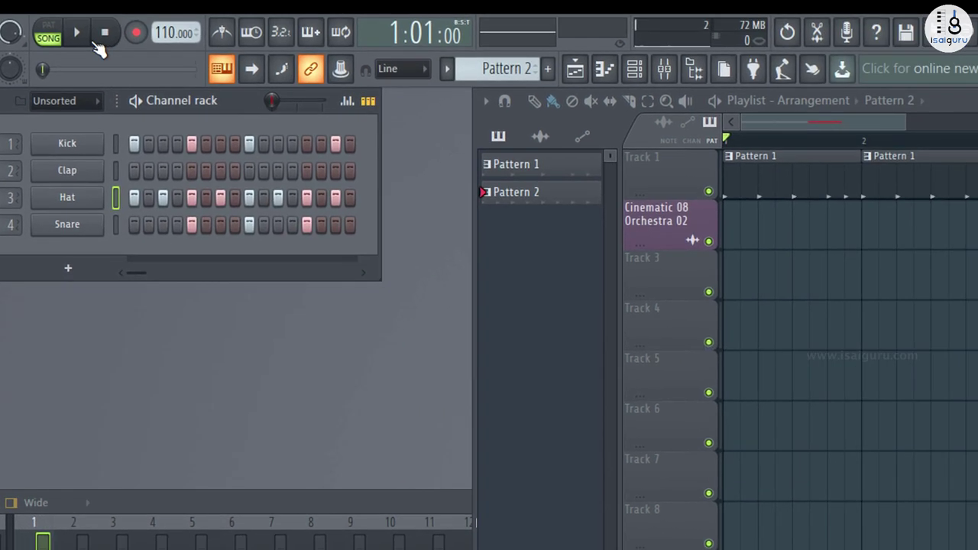
pyautogui.click(76, 32)
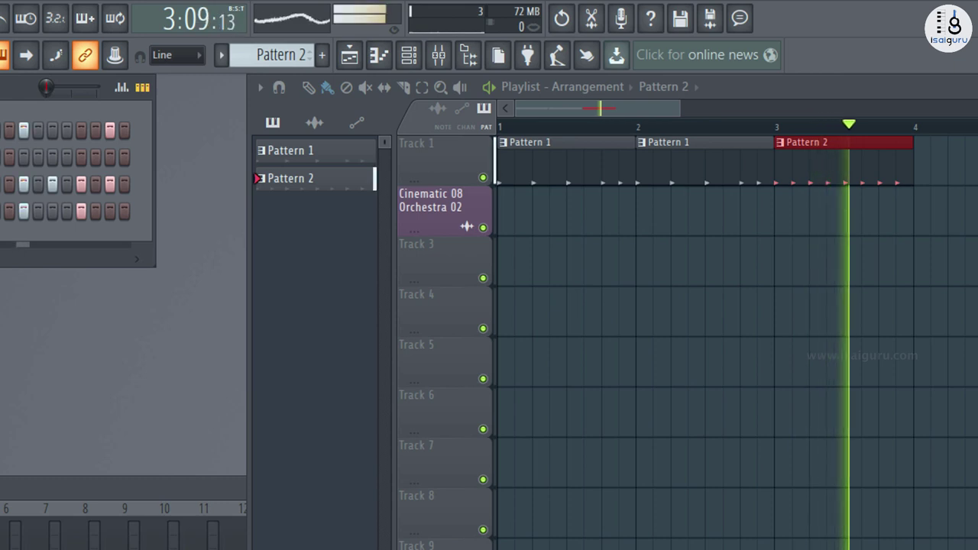
pyautogui.press('space')
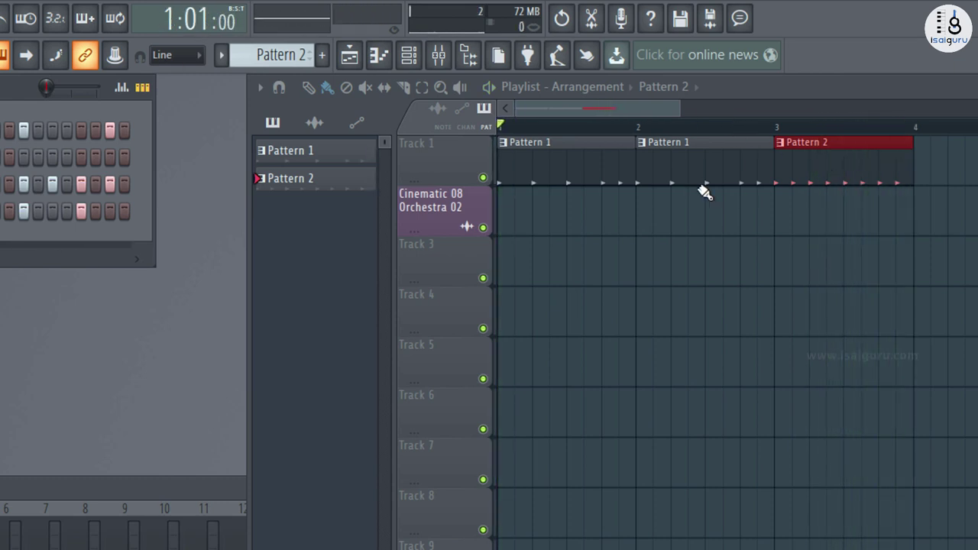
# Place a Pattern 1 clip at bar 4 of Track 1, following the Pattern 2 clip.
pyautogui.click(307, 151)
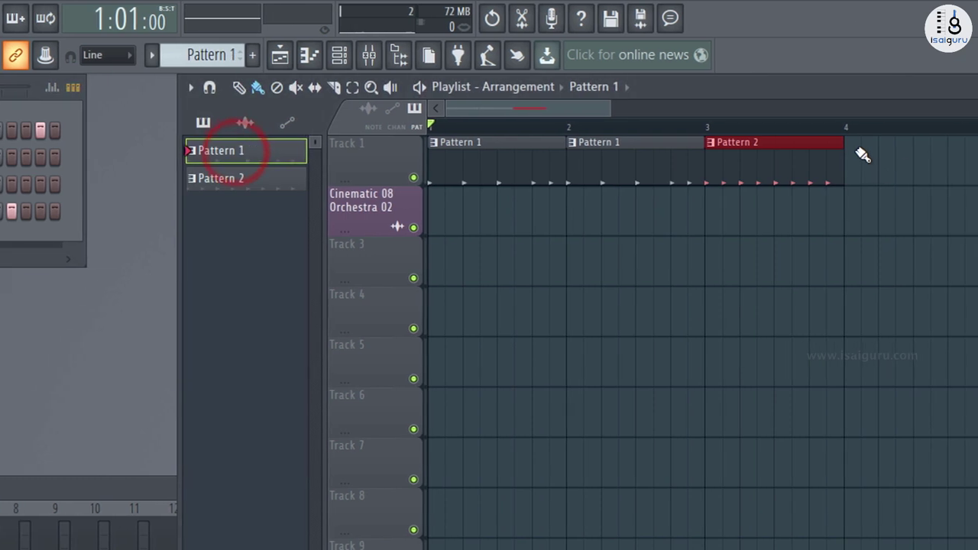
pyautogui.click(918, 147)
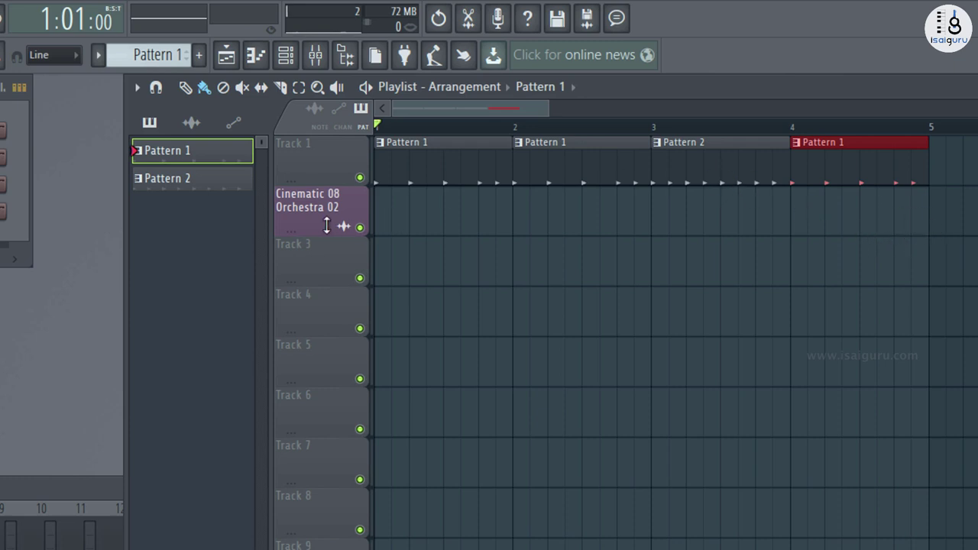
# List the project's audio clips in the playlist picker and delete all four pattern clips from Track 1.
pyautogui.click(192, 122)
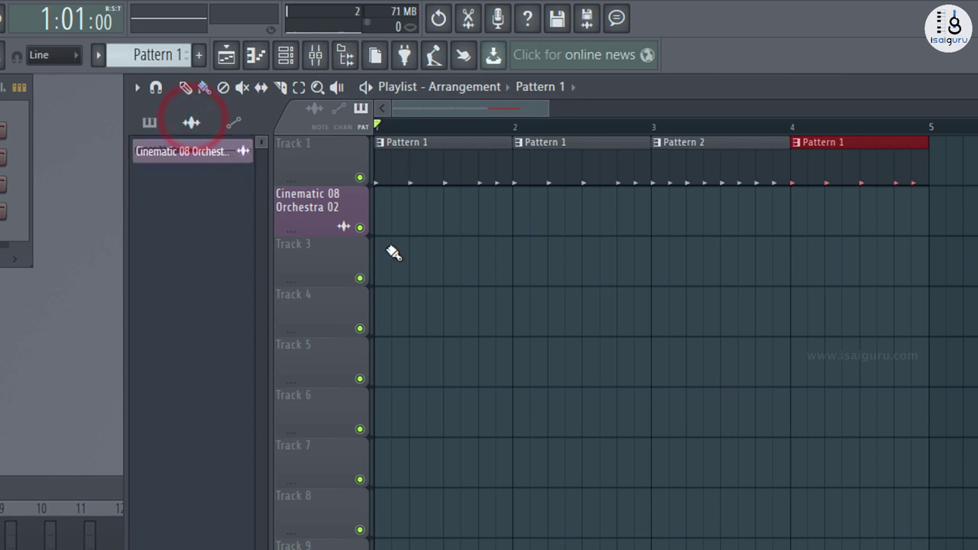
pyautogui.rightClick(879, 148)
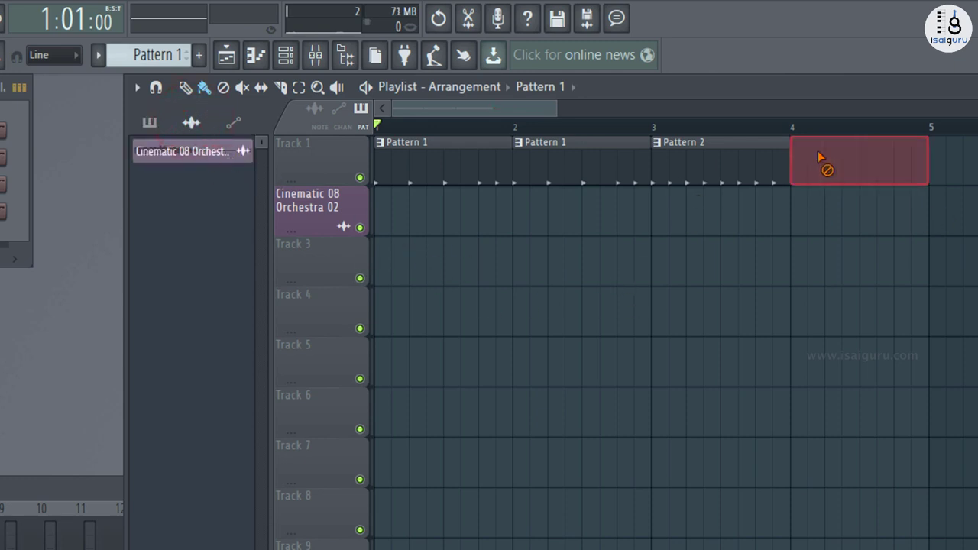
pyautogui.rightClick(722, 161)
pyautogui.rightClick(581, 160)
pyautogui.rightClick(464, 162)
# Place the Cinematic 08 Orchestra 02 audio clip at bar 1 of its matching track and play it through.
pyautogui.click(382, 195)
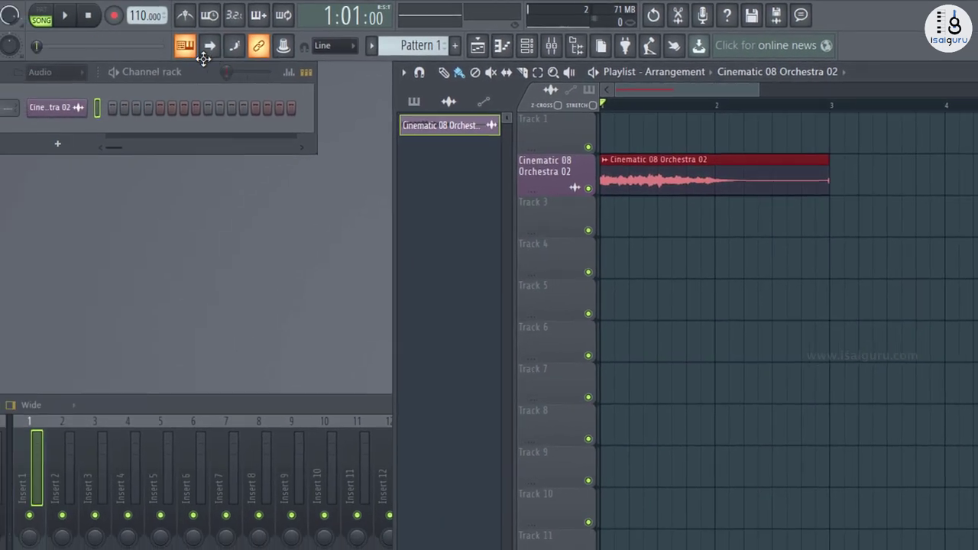
pyautogui.click(68, 16)
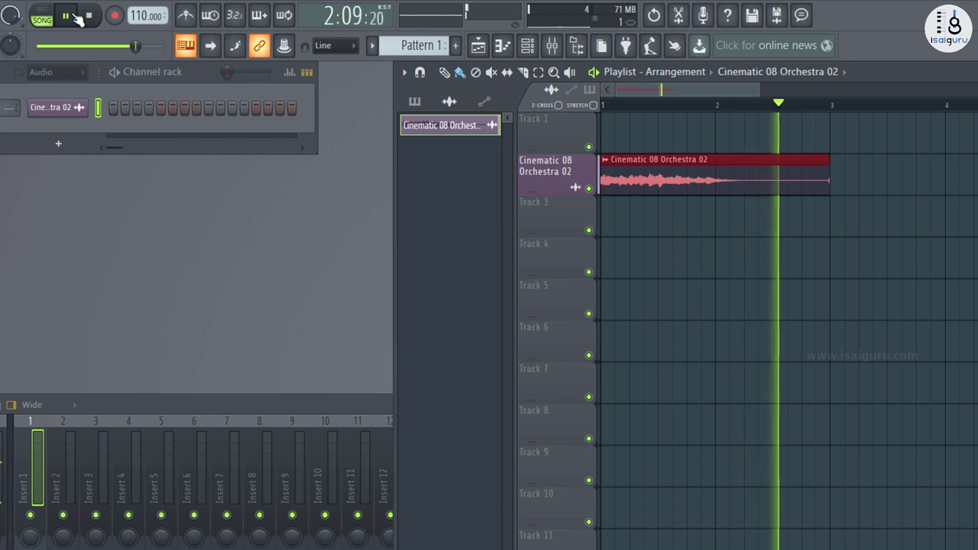
pyautogui.click(89, 15)
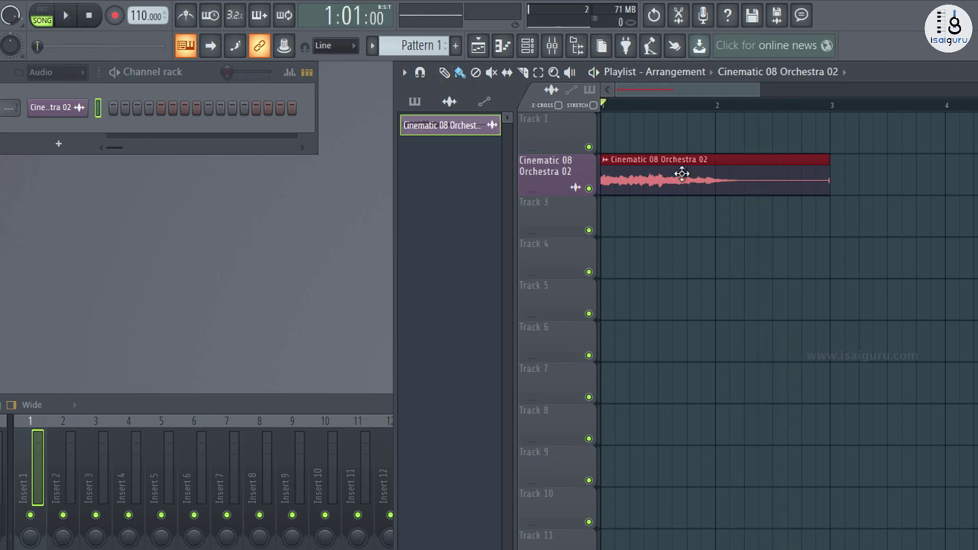
# Place a second Cinematic 08 Orchestra 02 clip at bar 3 of Track 3 and try the Reverse effect in its channel settings.
pyautogui.click(836, 217)
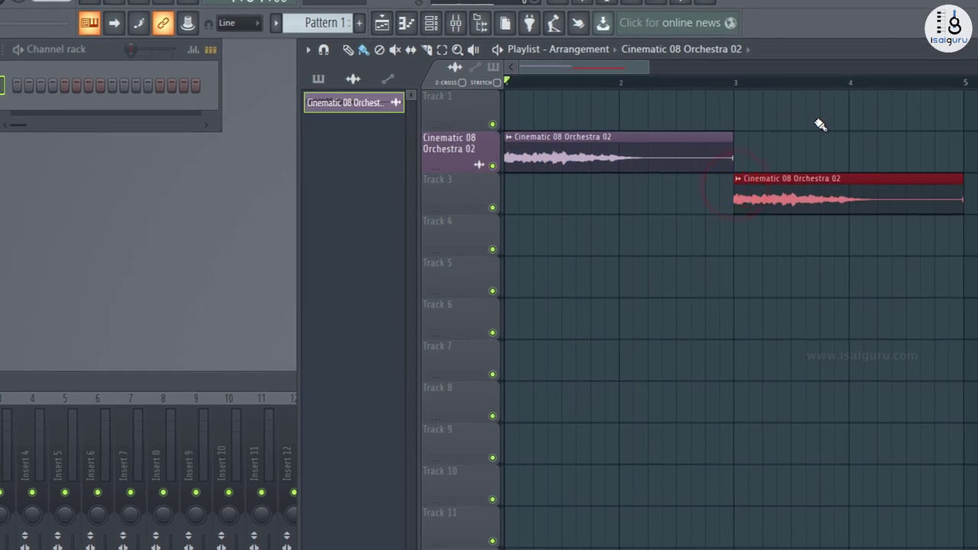
pyautogui.doubleClick(805, 178)
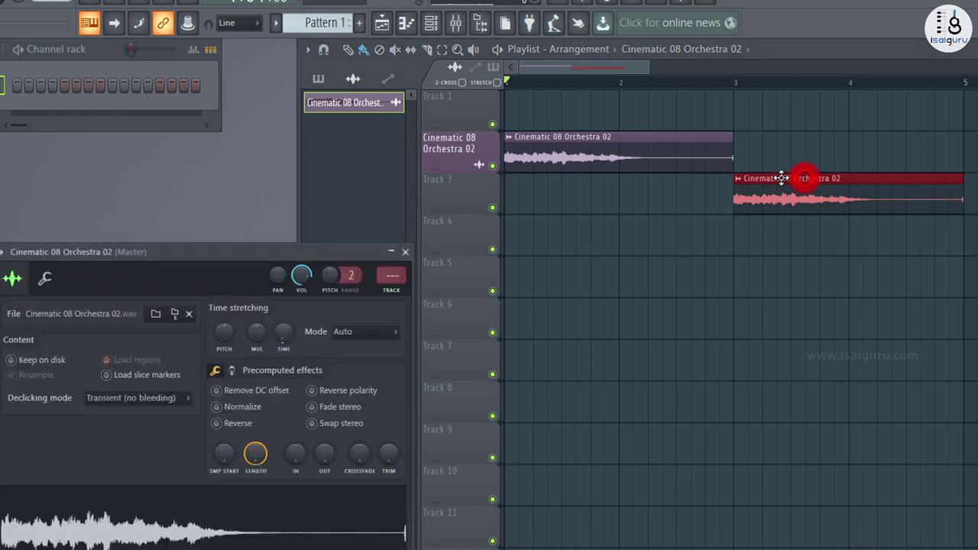
pyautogui.click(238, 425)
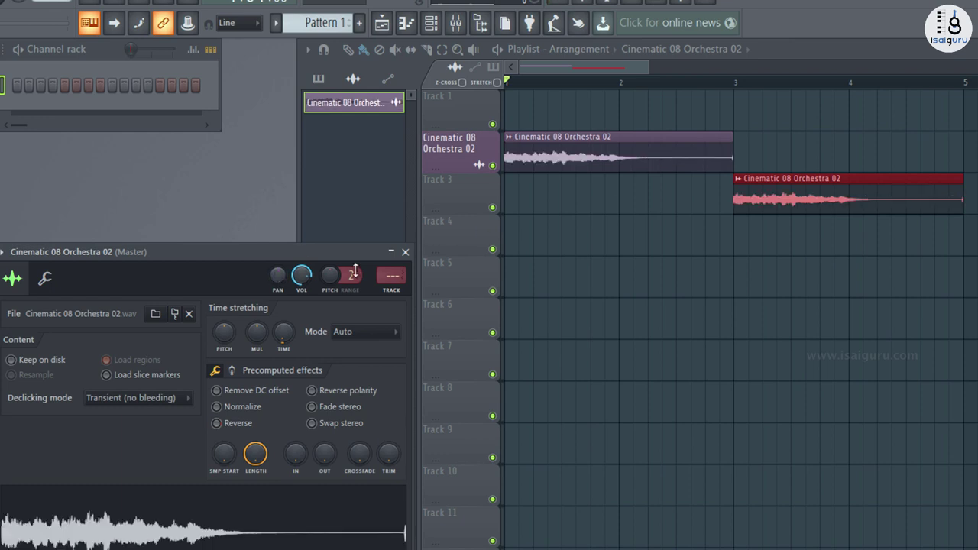
pyautogui.click(404, 252)
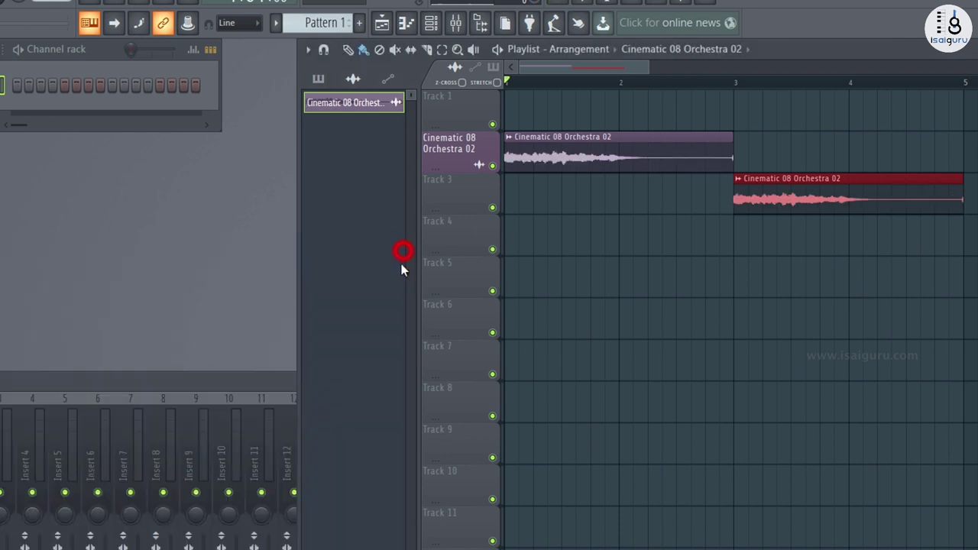
# Make the Track 3 clip a unique copy, independent of the first Cinematic 08 Orchestra 02 clip.
pyautogui.click(738, 180)
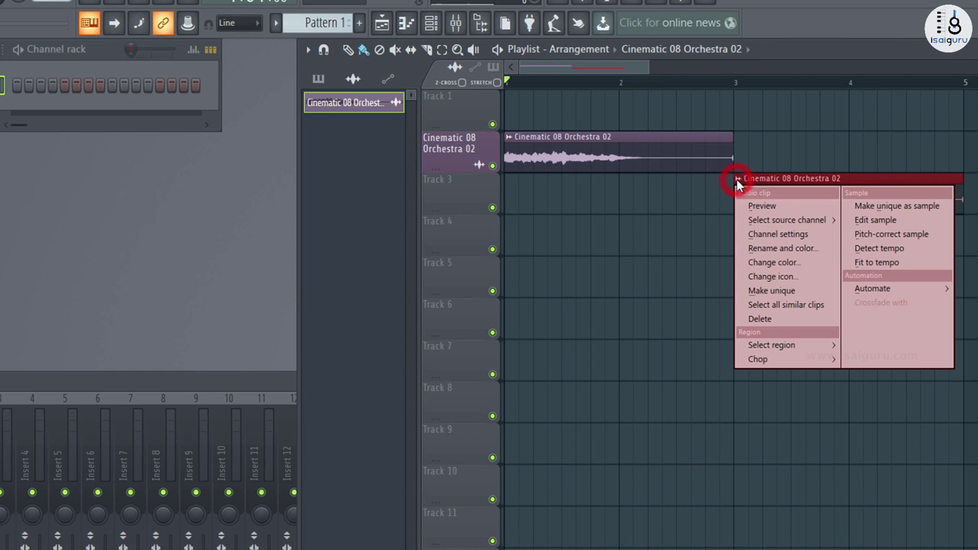
pyautogui.click(790, 288)
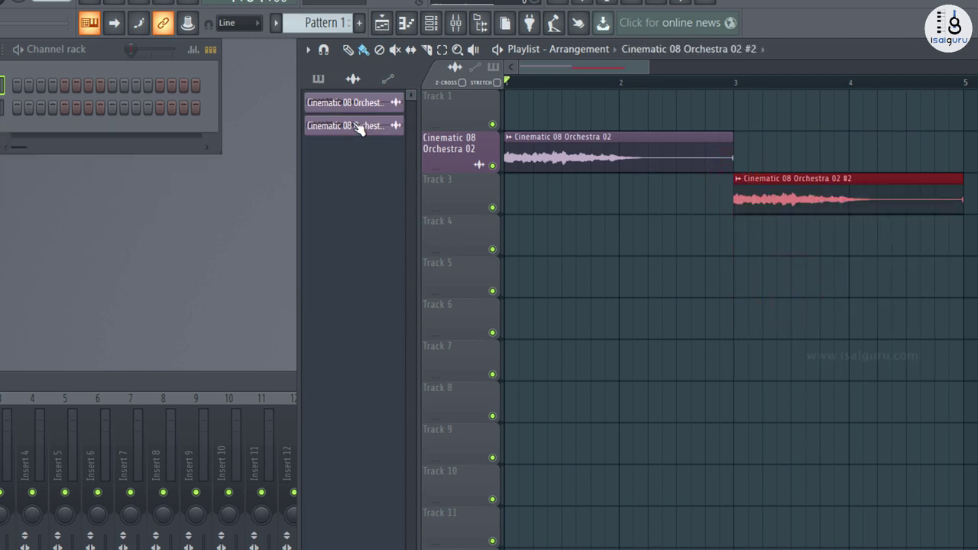
# Reverse the sample of the unique Track 3 clip in its channel settings and play the arrangement.
pyautogui.doubleClick(771, 178)
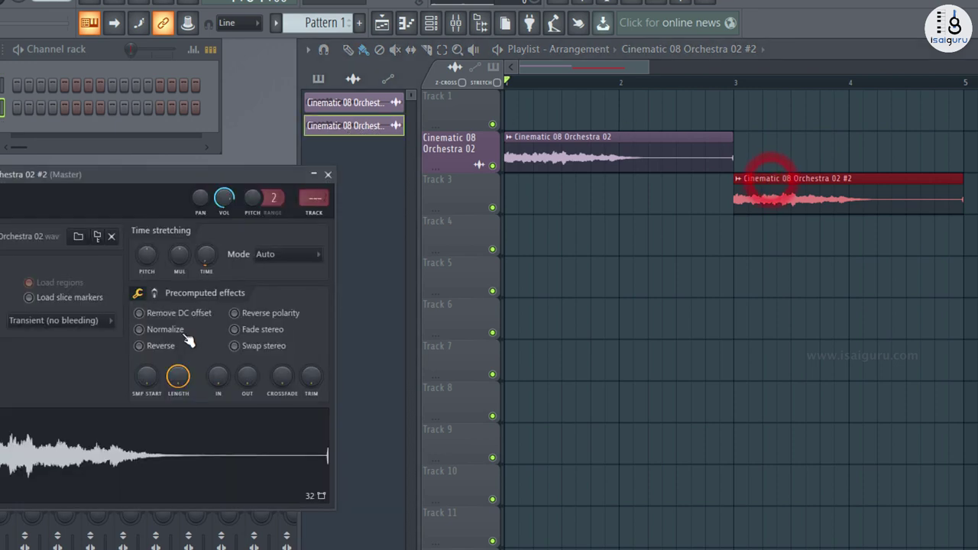
pyautogui.click(159, 346)
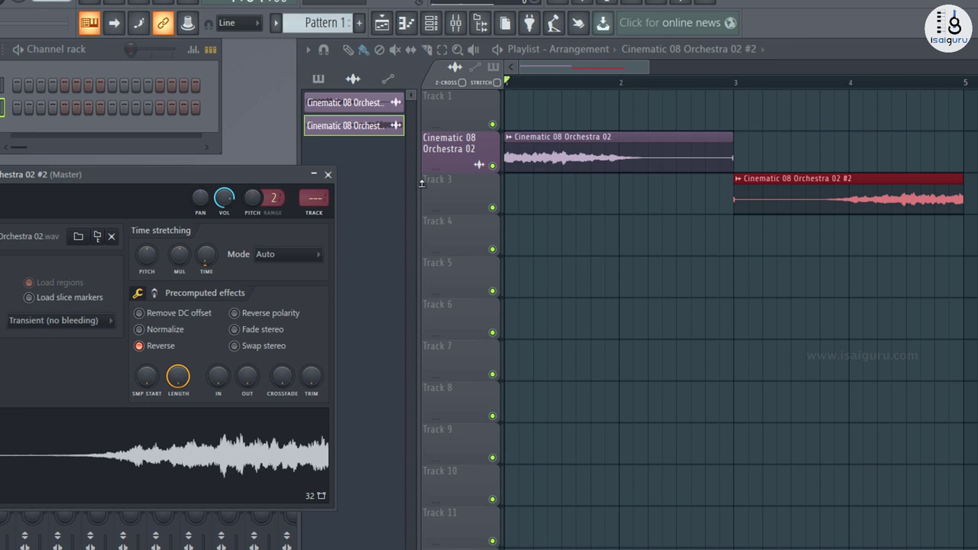
pyautogui.click(328, 174)
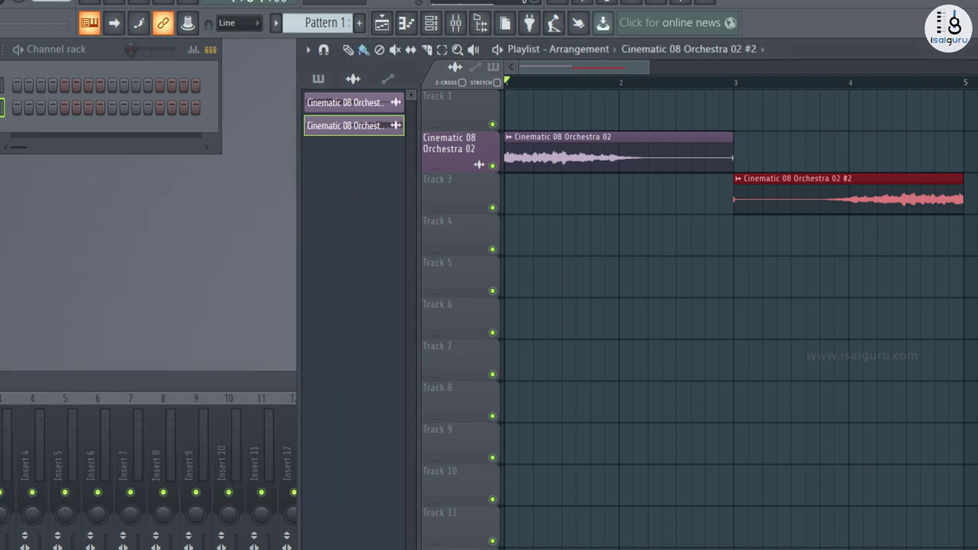
pyautogui.press('space')
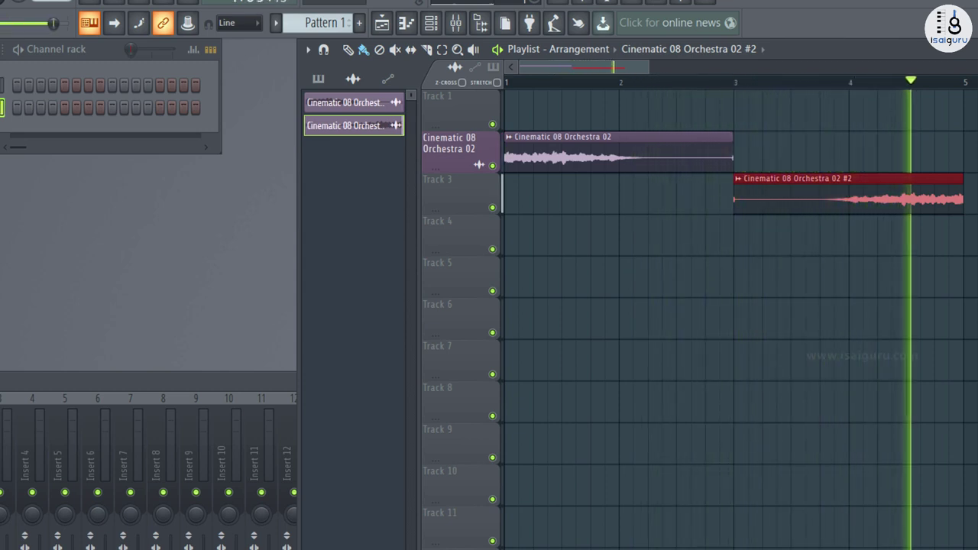
pyautogui.press('space')
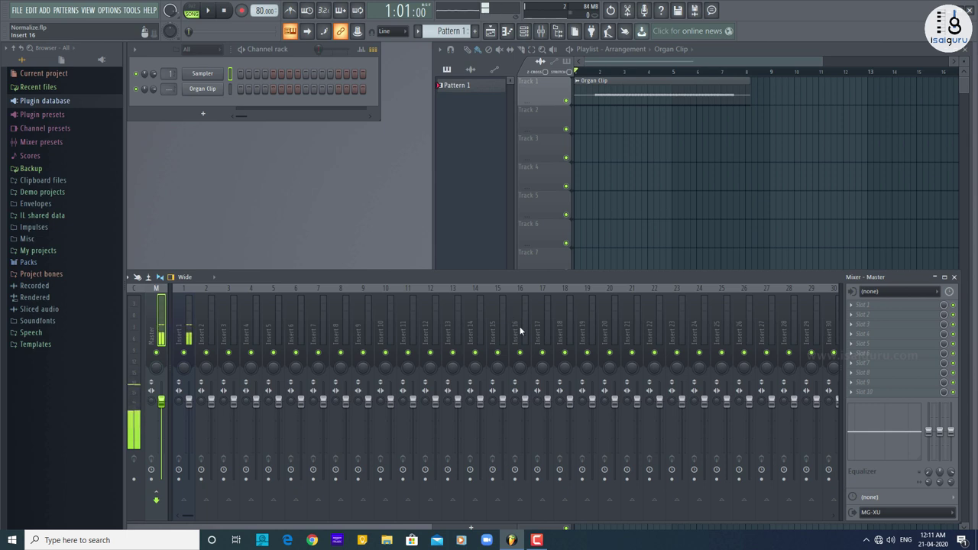
# Bring the playlist in front of the mixer and enlarge Track 1 to about five times its height, with the Organ Clip filling the view.
pyautogui.click(487, 197)
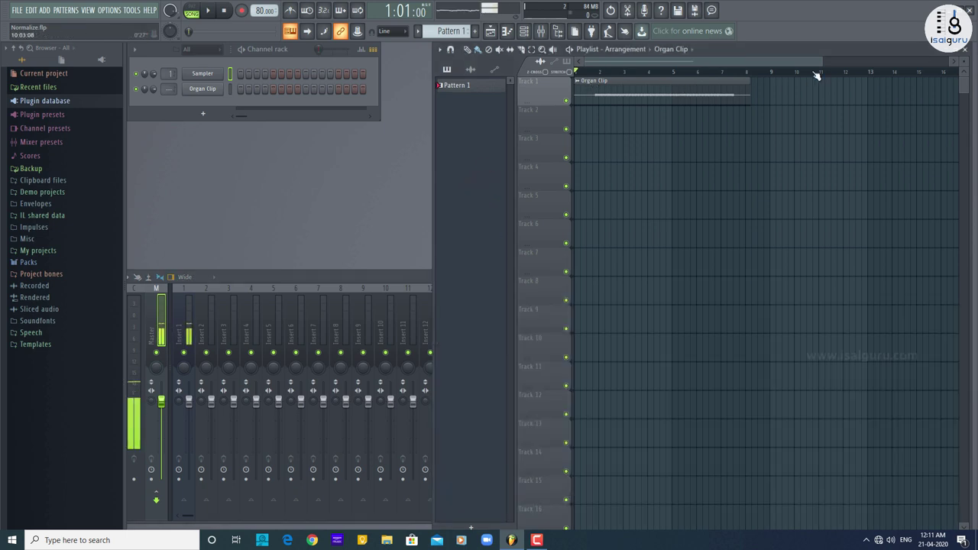
pyautogui.moveTo(823, 60); pyautogui.dragTo(692, 60)
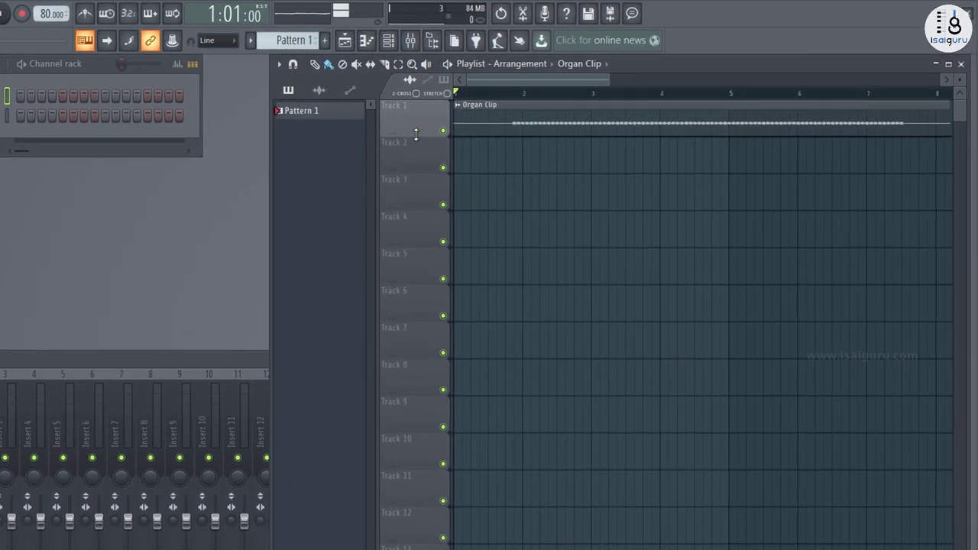
pyautogui.moveTo(416, 135); pyautogui.dragTo(414, 289)
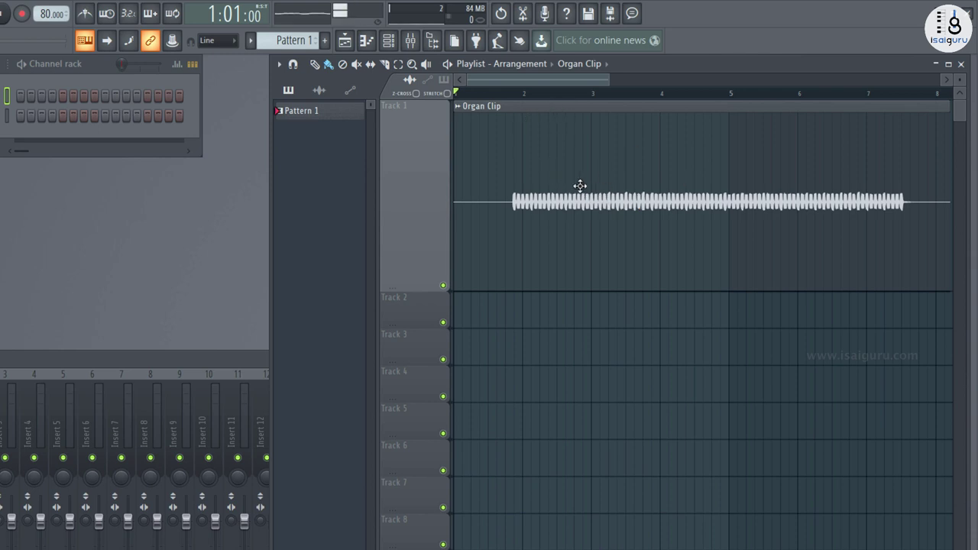
pyautogui.doubleClick(516, 105)
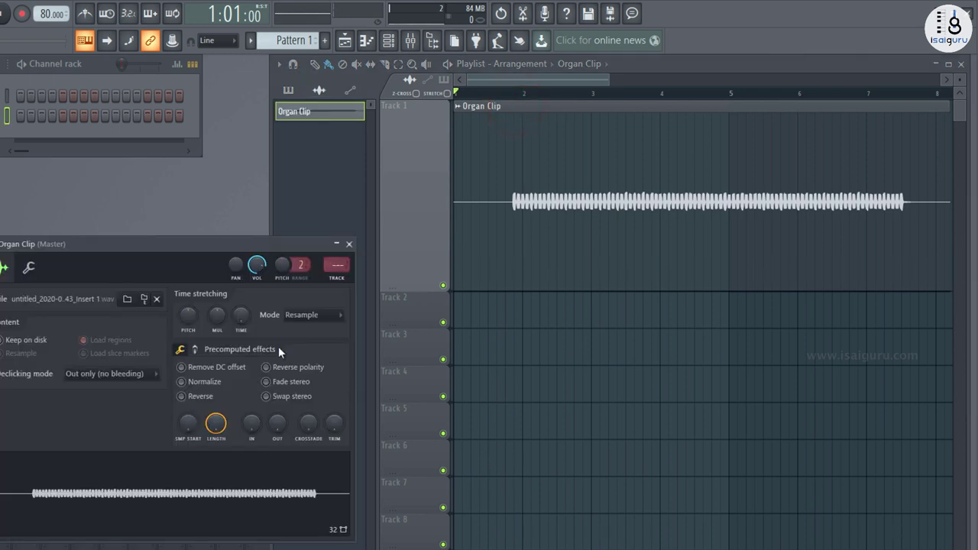
pyautogui.moveTo(148, 245); pyautogui.dragTo(230, 172)
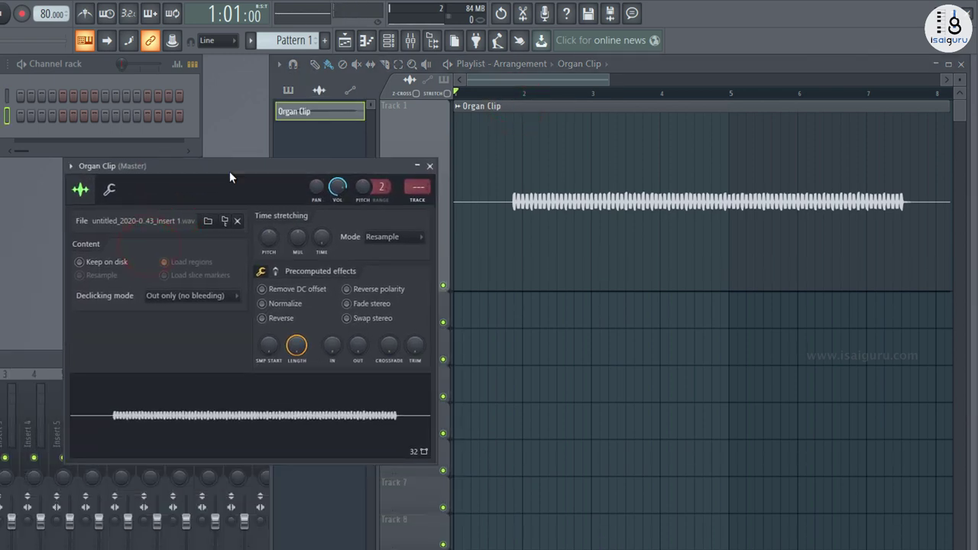
pyautogui.click(109, 190)
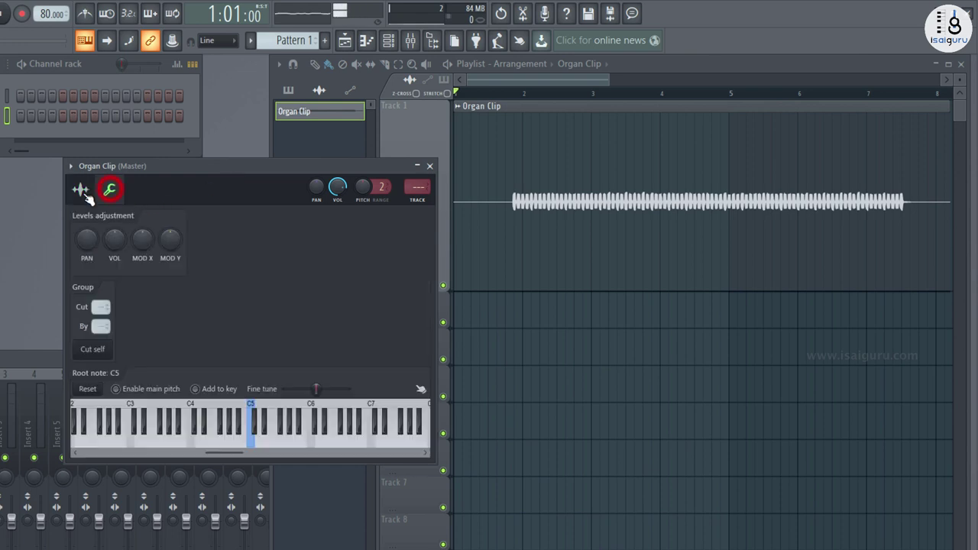
pyautogui.click(81, 191)
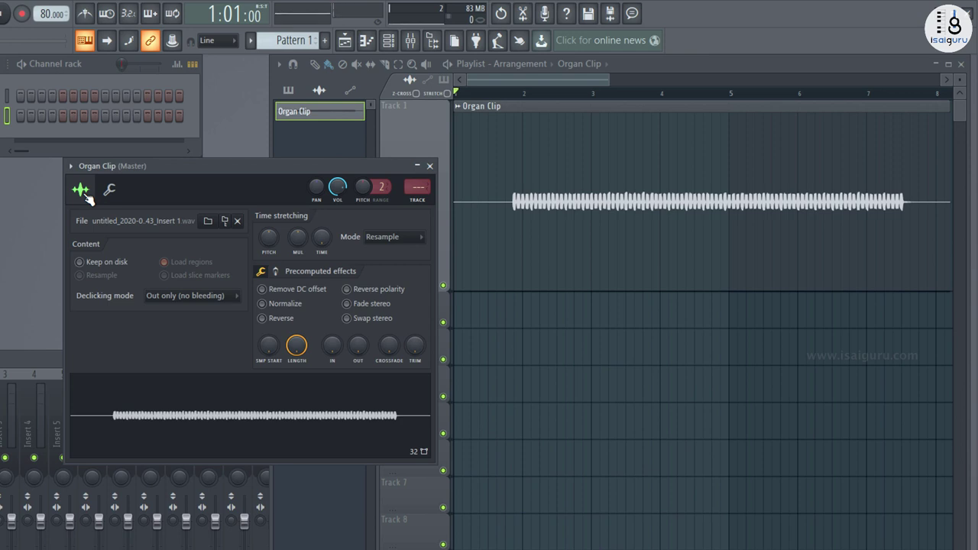
pyautogui.click(293, 307)
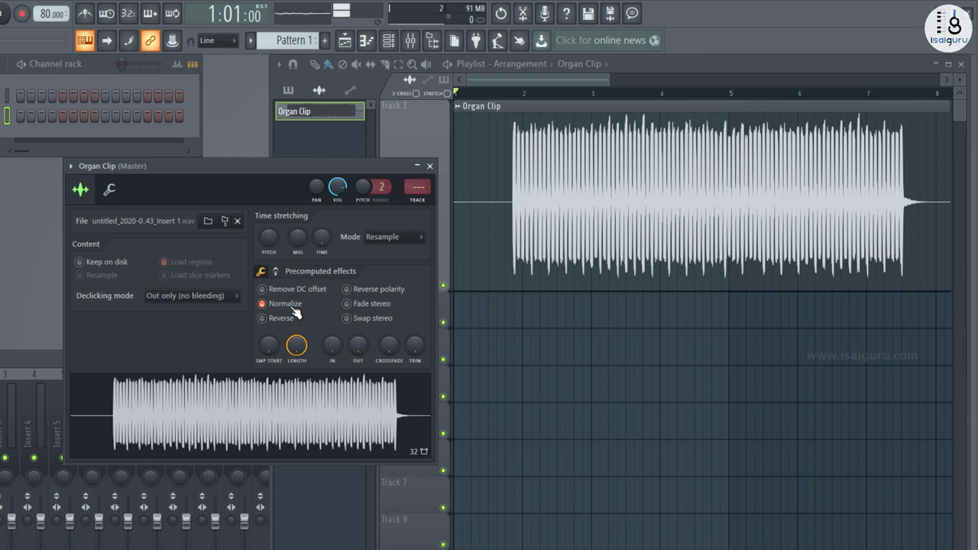
pyautogui.click(431, 166)
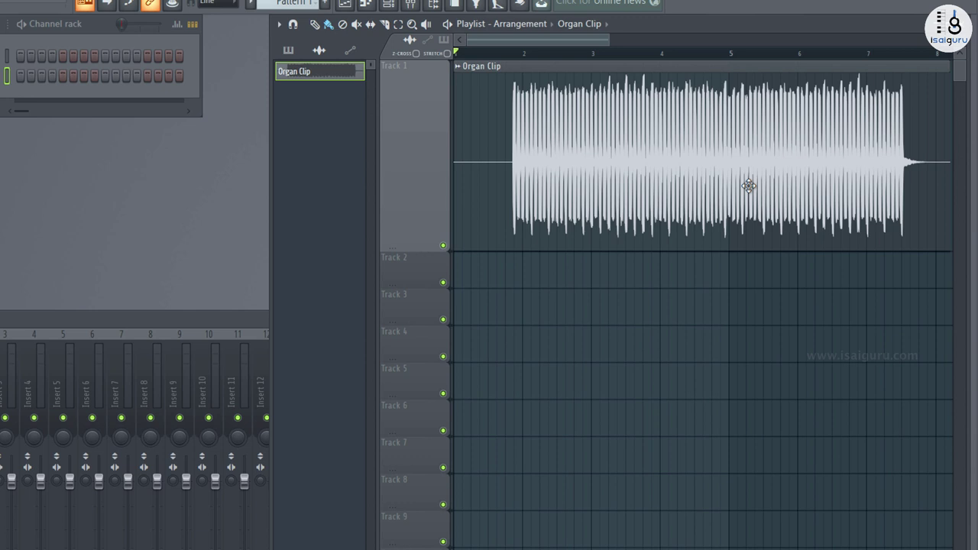
pyautogui.press('space')
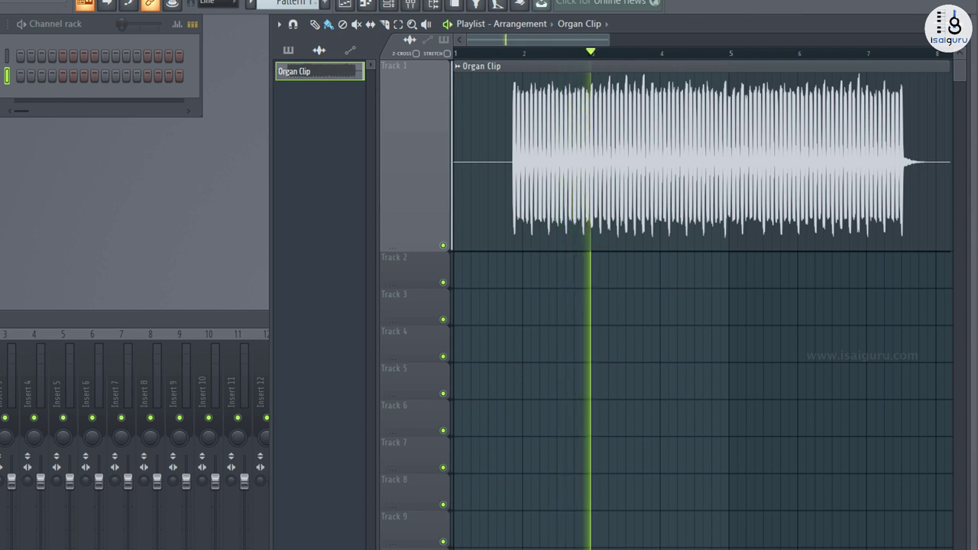
pyautogui.press('space')
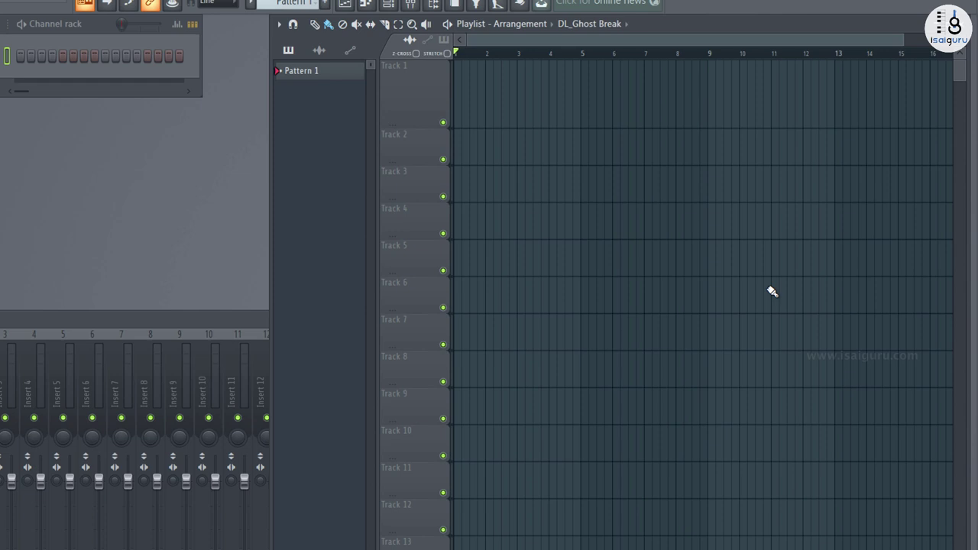
# Place a DL_Ghost Break audio clip on Track 1 and align its start with bar 1.
pyautogui.click(464, 83)
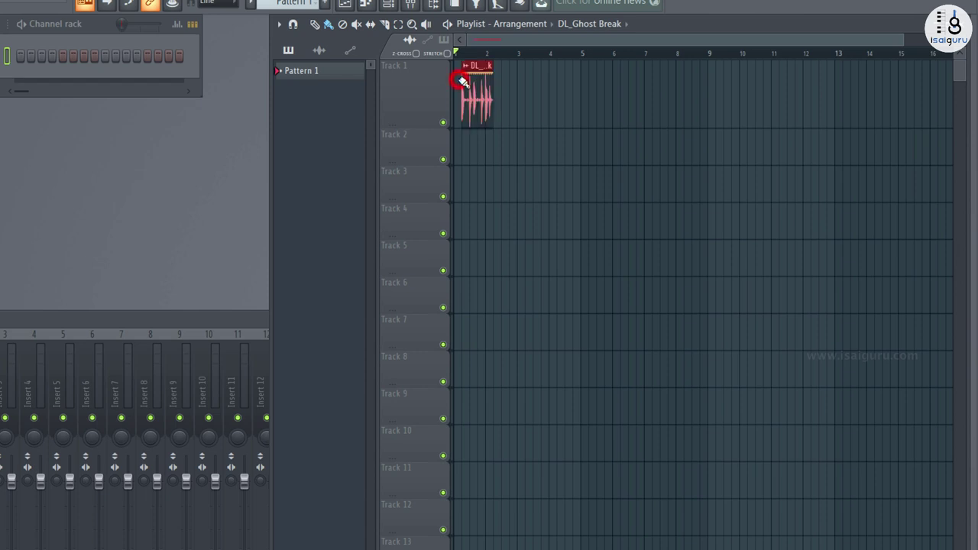
pyautogui.rightClick(472, 69)
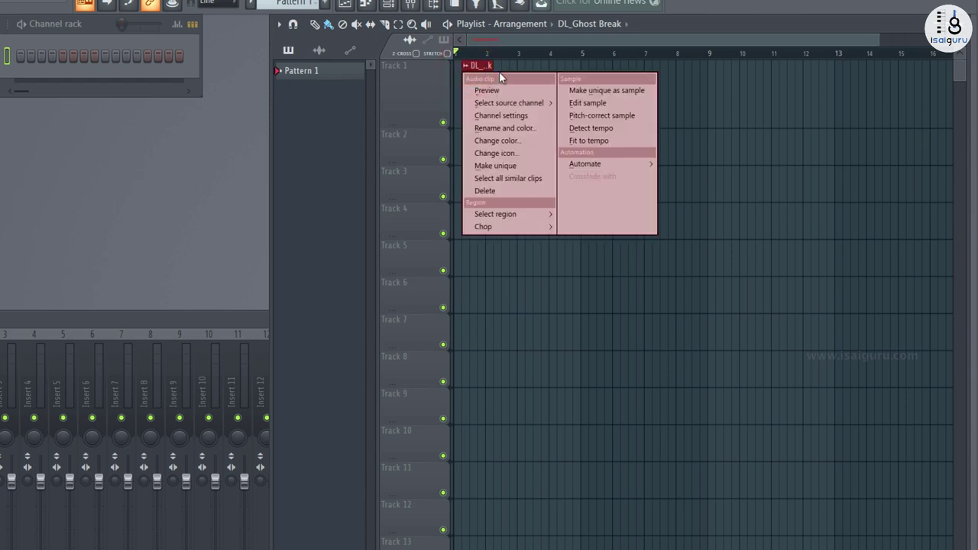
pyautogui.click(686, 321)
pyautogui.rightClick(689, 333)
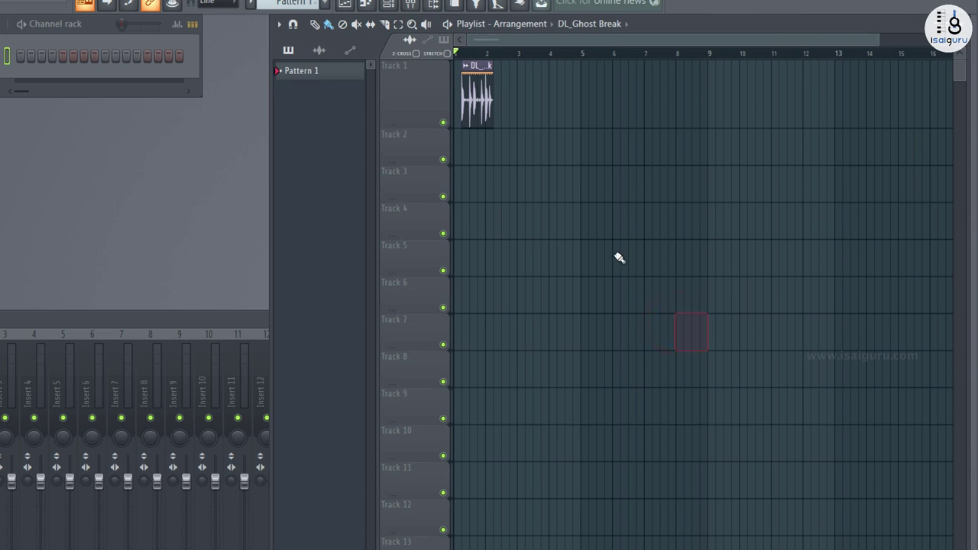
pyautogui.moveTo(477, 66); pyautogui.dragTo(468, 66)
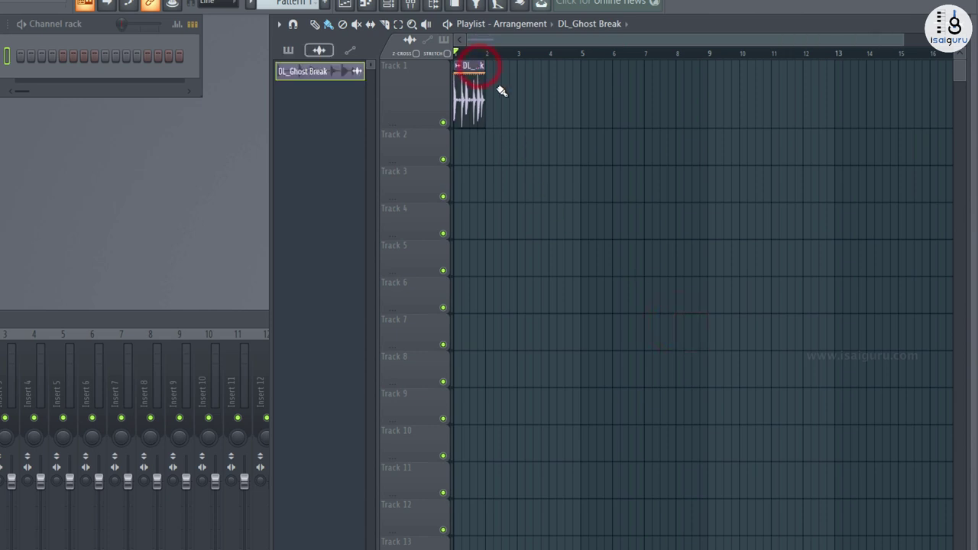
# Try slicing the DL_Ghost Break clip by hand half a beat and one and a half beats in, and undo both cuts.
pyautogui.moveTo(902, 40); pyautogui.dragTo(511, 41)
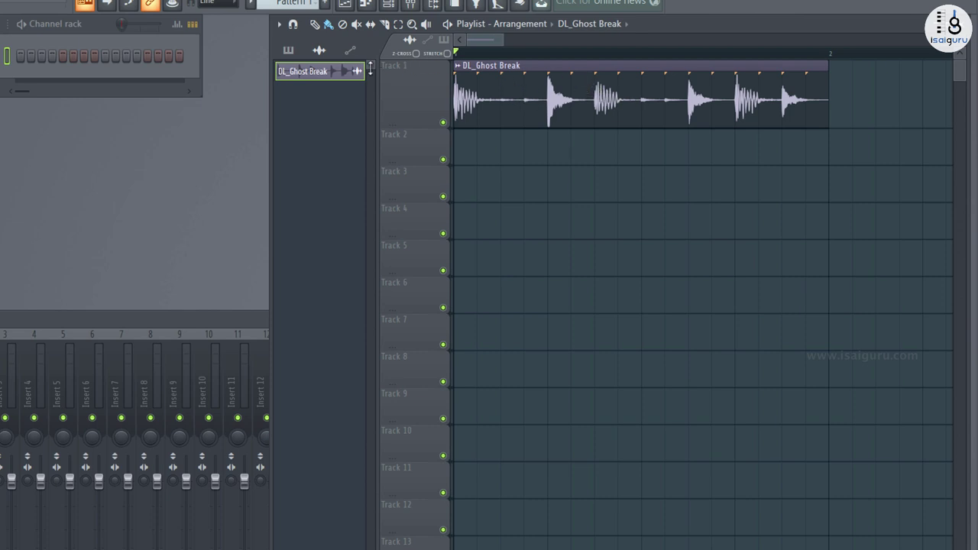
pyautogui.click(314, 25)
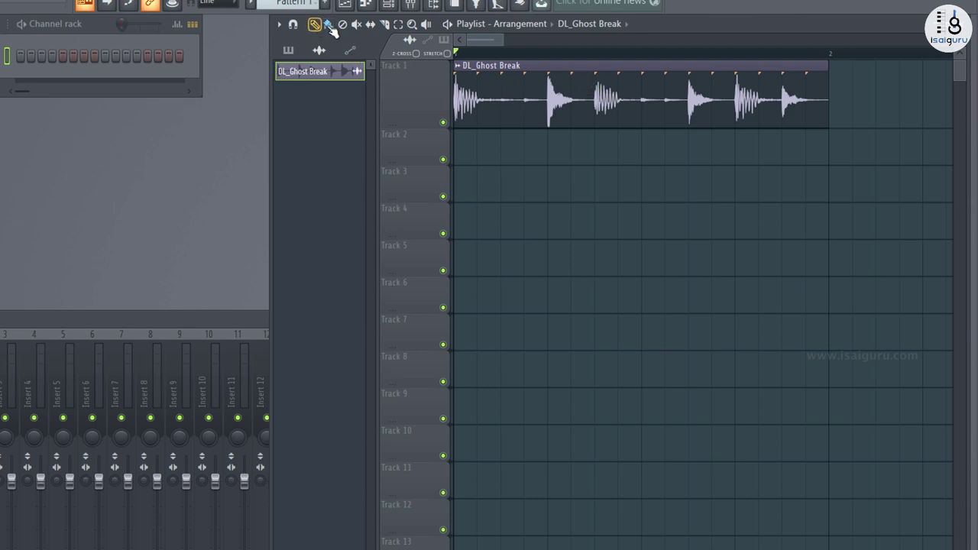
pyautogui.click(385, 24)
pyautogui.moveTo(503, 63); pyautogui.dragTo(507, 128)
pyautogui.moveTo(587, 66); pyautogui.dragTo(590, 137)
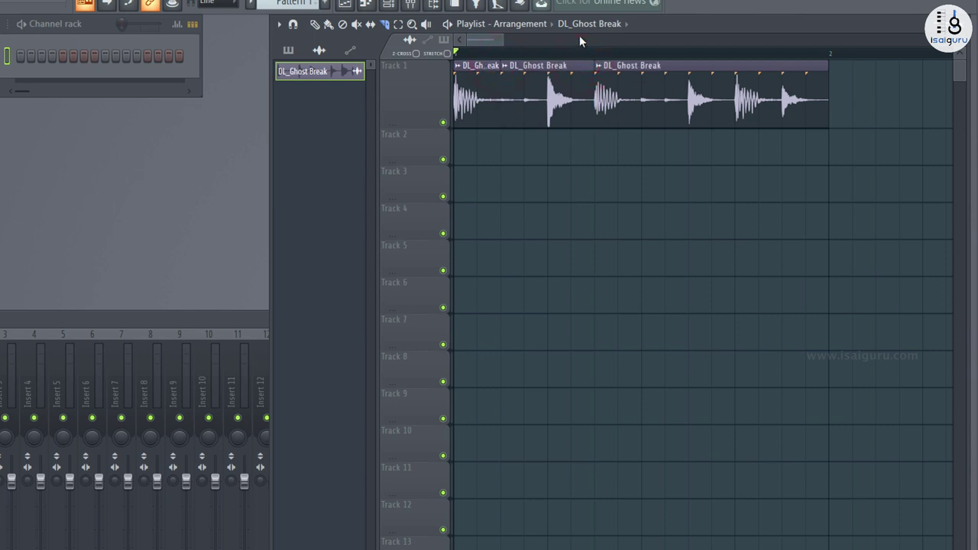
pyautogui.hotkey('ctrl', 'z')
pyautogui.hotkey('ctrl', 'z')
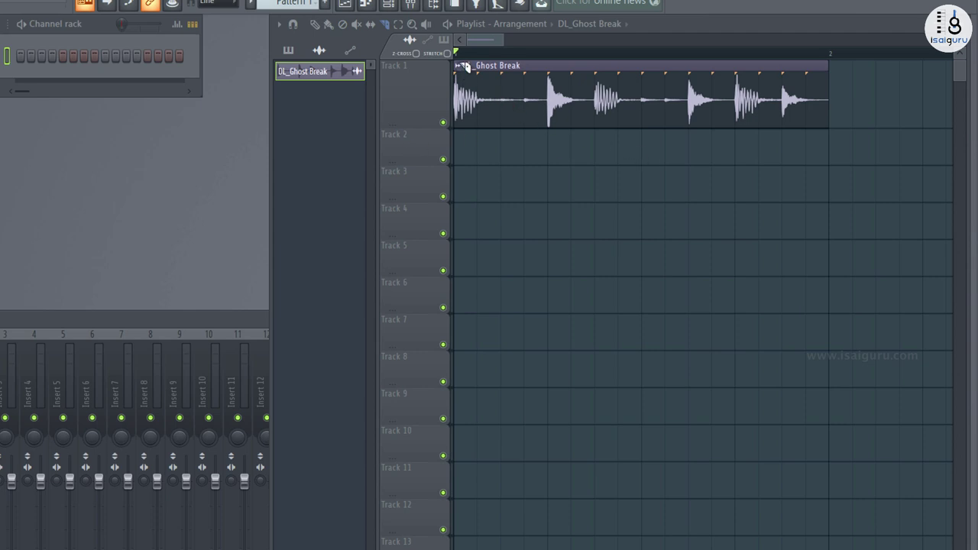
# Chop the whole DL_Ghost Break clip into separate slices at its hits with auto-slicing.
pyautogui.click(314, 24)
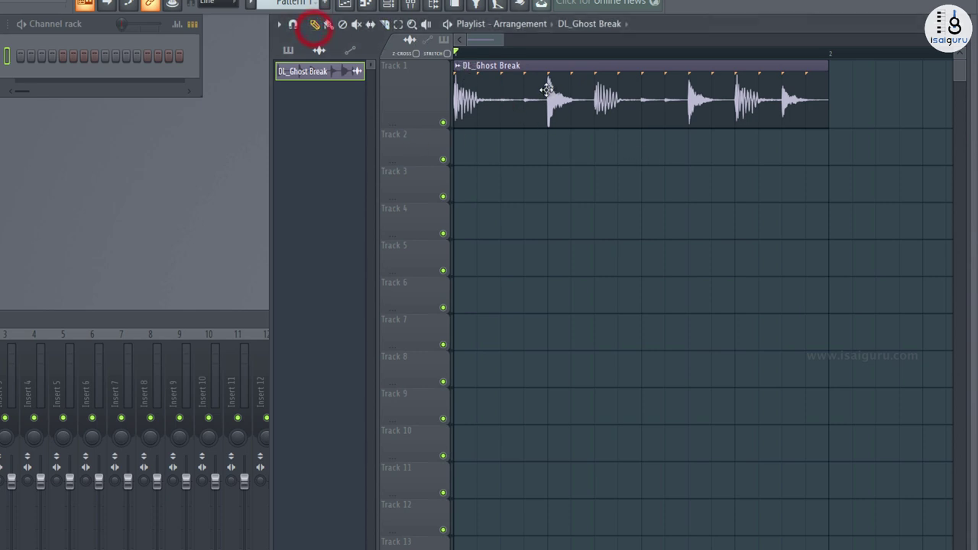
pyautogui.click(458, 67)
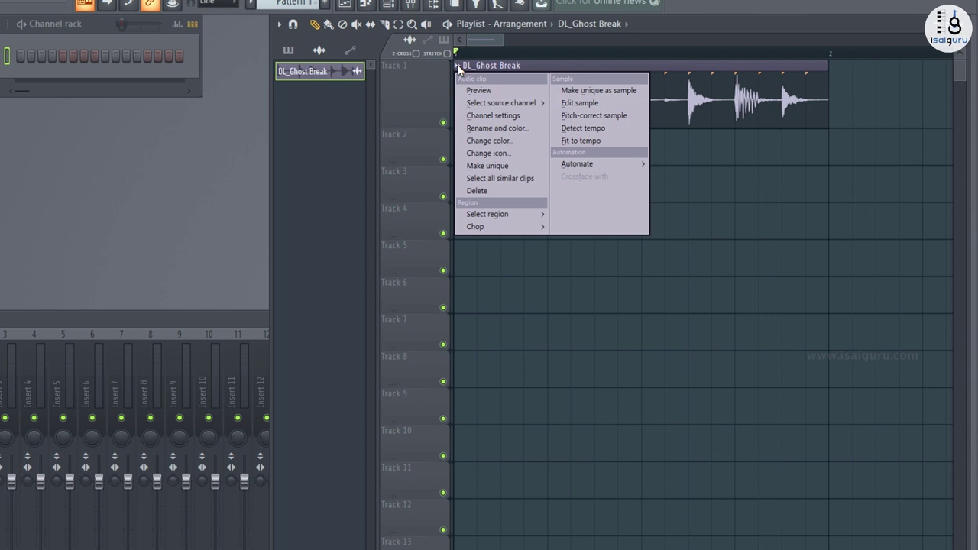
pyautogui.moveTo(518, 228)
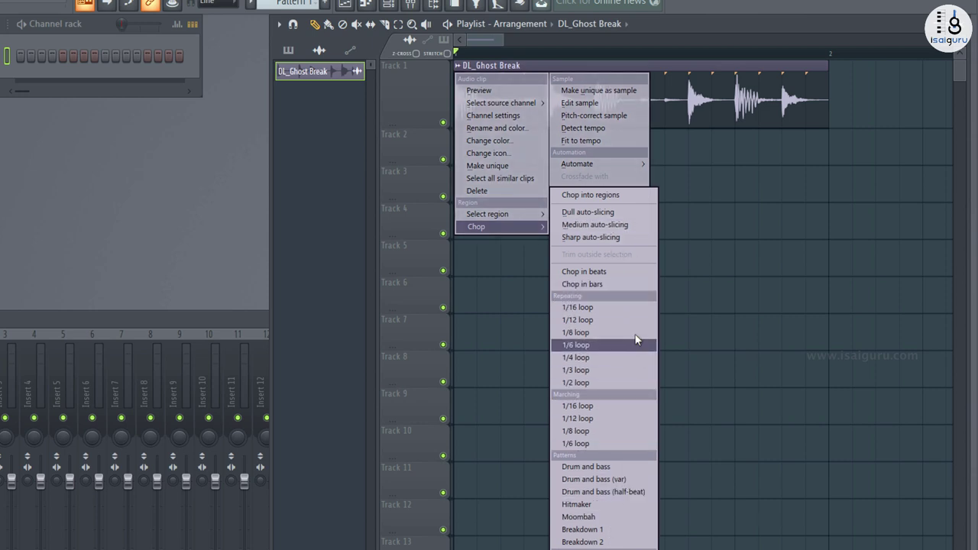
pyautogui.click(602, 217)
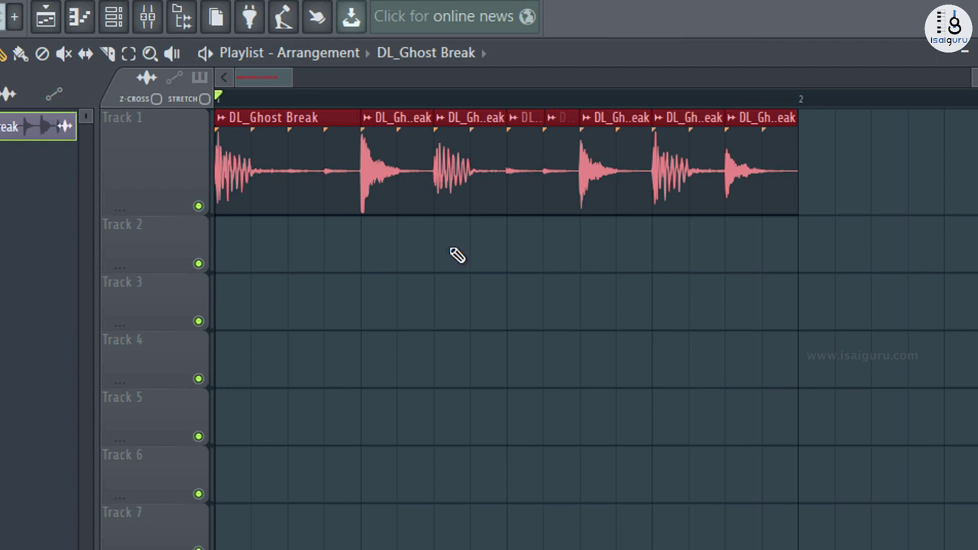
pyautogui.click(390, 170)
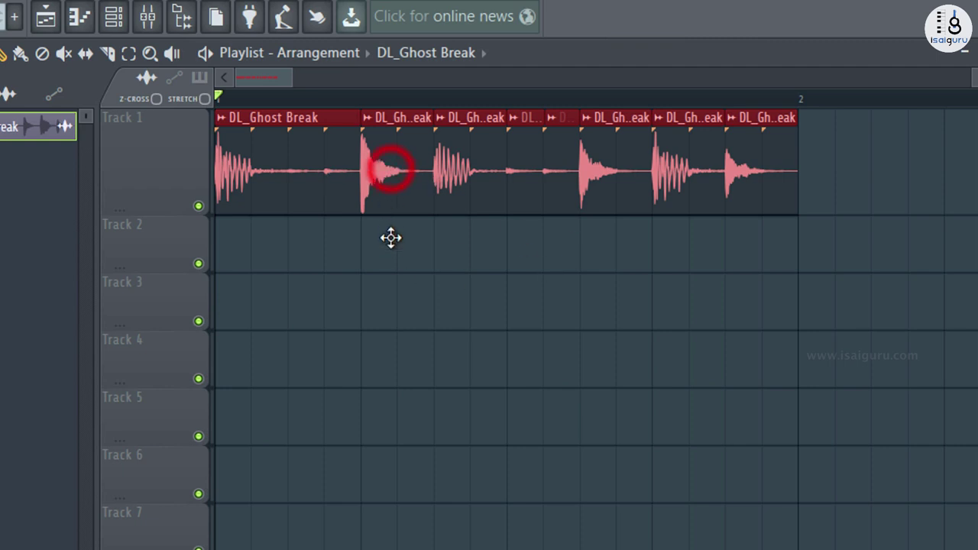
pyautogui.click(459, 157)
pyautogui.click(537, 259)
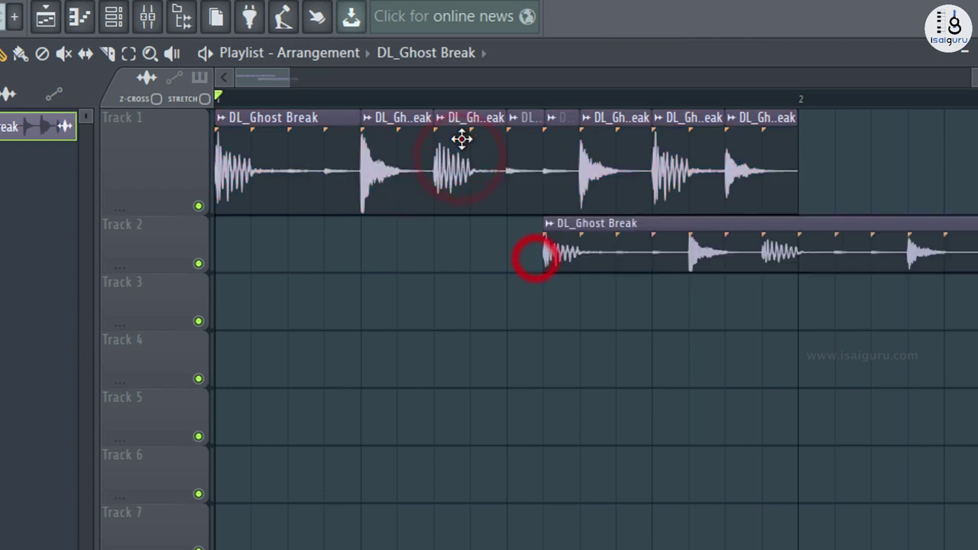
pyautogui.click(462, 140)
pyautogui.rightClick(640, 223)
# Try moving the third DL_Ghost Break slice down to Track 2, return it to its place and play the slices.
pyautogui.moveTo(465, 145); pyautogui.dragTo(489, 227)
pyautogui.moveTo(402, 150)
pyautogui.mouseDown()
pyautogui.moveTo(448, 157)
pyautogui.moveTo(388, 151)
pyautogui.mouseUp()
pyautogui.moveTo(484, 265); pyautogui.dragTo(481, 181)
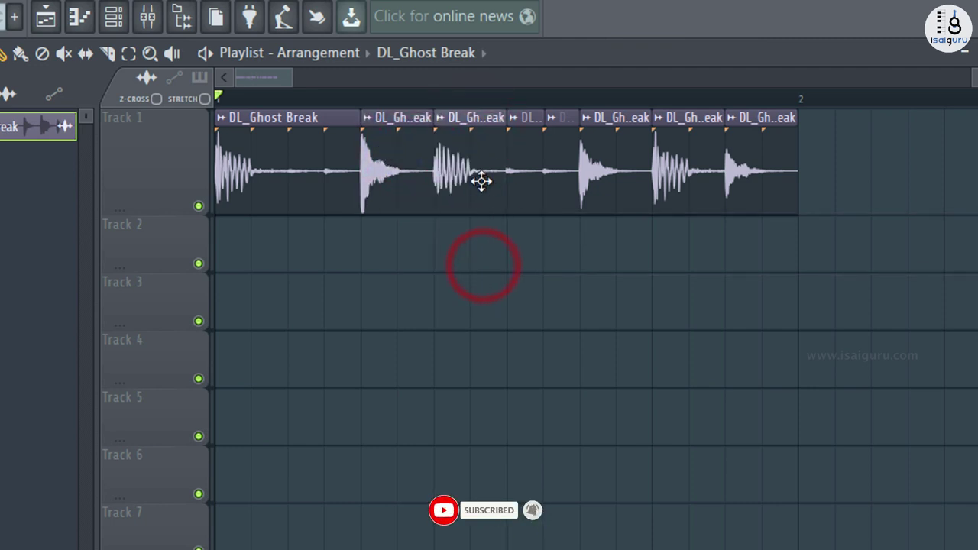
pyautogui.press('space')
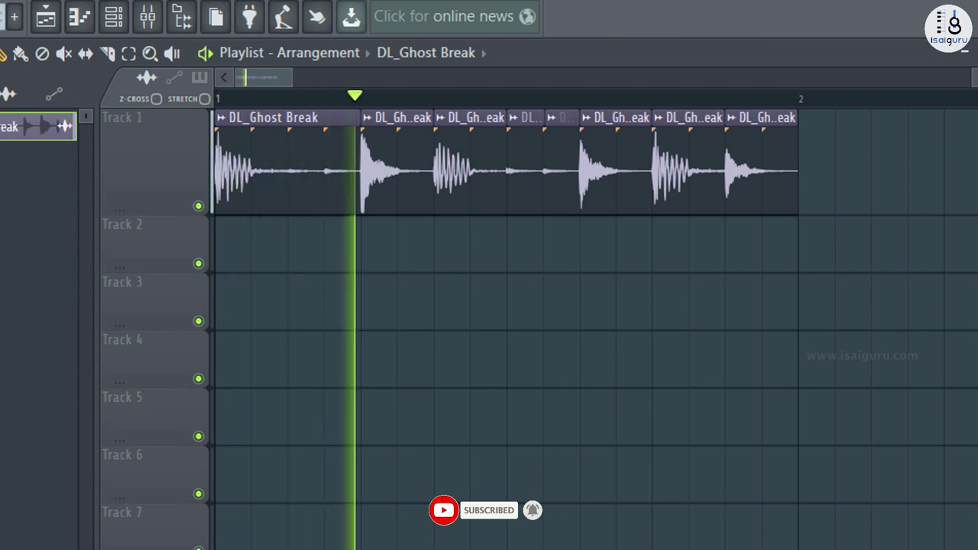
pyautogui.press('space')
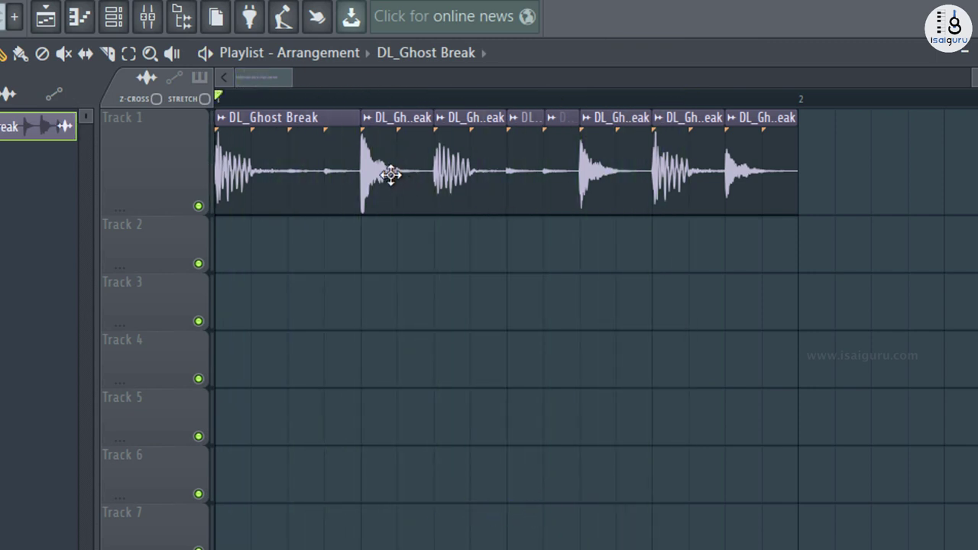
# Swap the second and third DL_Ghost Break slices on Track 1, using Track 2 as temporary space.
pyautogui.moveTo(377, 167); pyautogui.dragTo(378, 264)
pyautogui.moveTo(463, 170); pyautogui.dragTo(393, 175)
pyautogui.moveTo(399, 242); pyautogui.dragTo(485, 146)
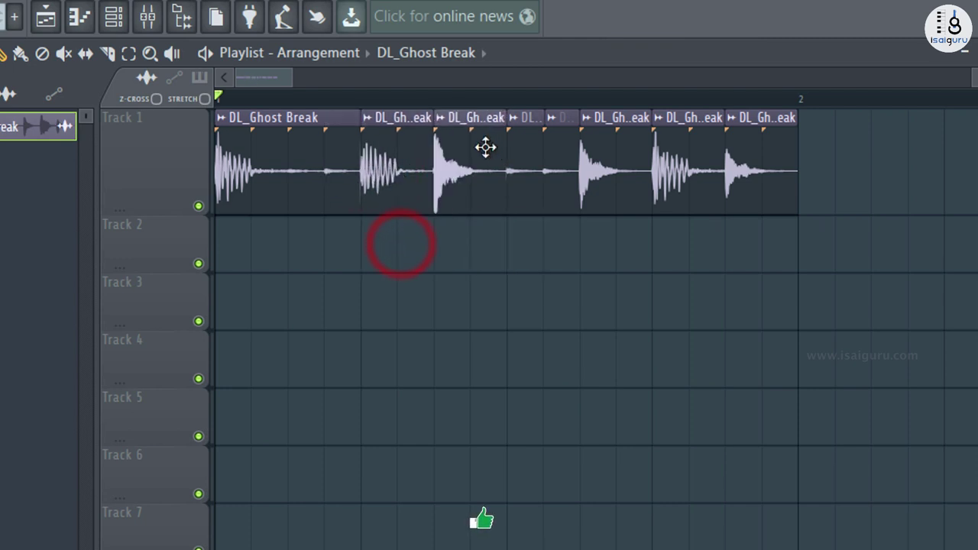
# Swap the last two DL_Ghost Break slices before bar 2 and play the rearranged break.
pyautogui.click(757, 164)
pyautogui.moveTo(764, 247); pyautogui.dragTo(764, 247)
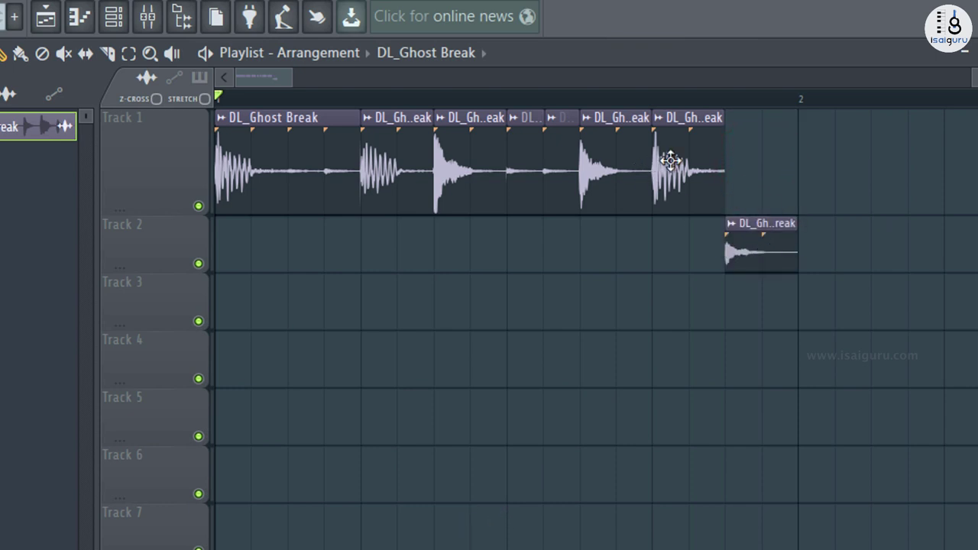
pyautogui.moveTo(671, 160); pyautogui.dragTo(739, 162)
pyautogui.moveTo(756, 243); pyautogui.dragTo(675, 146)
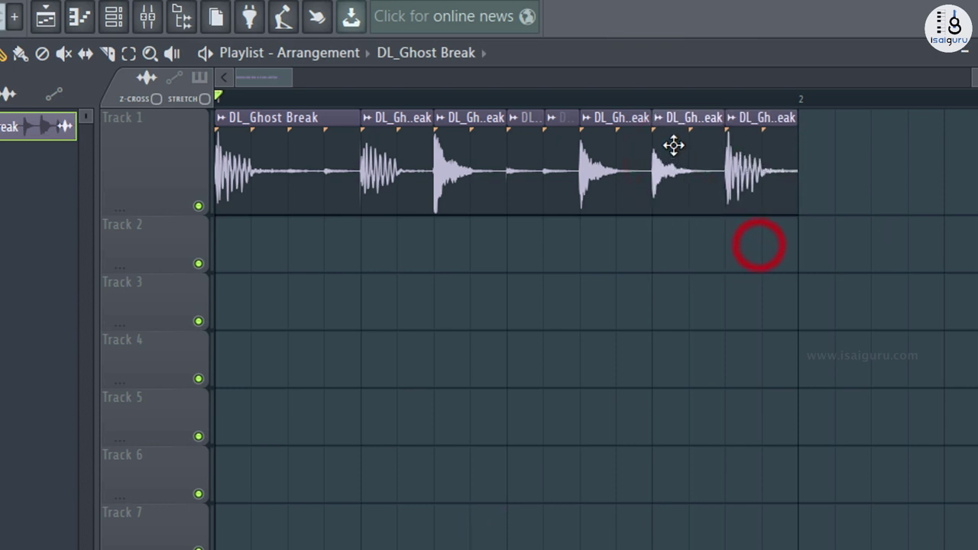
pyautogui.press('space')
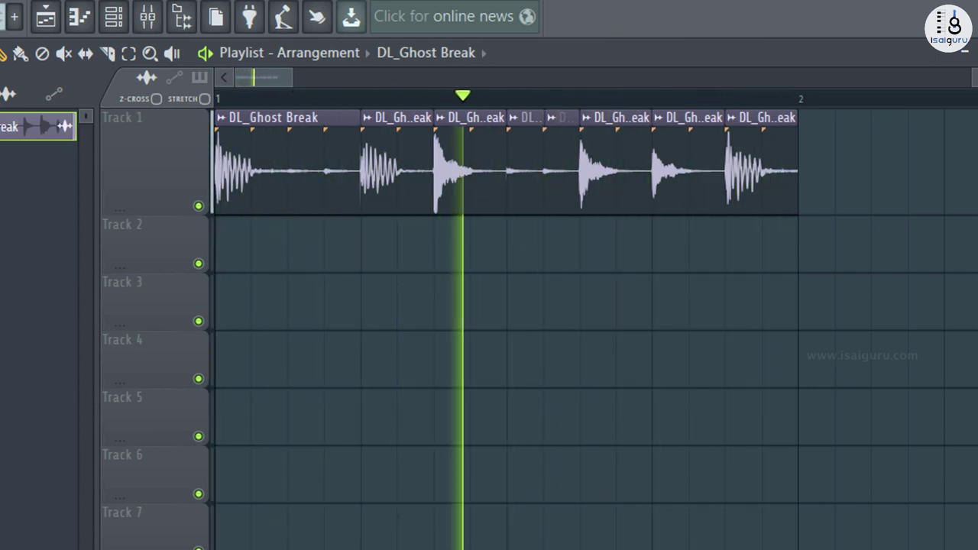
pyautogui.press('space')
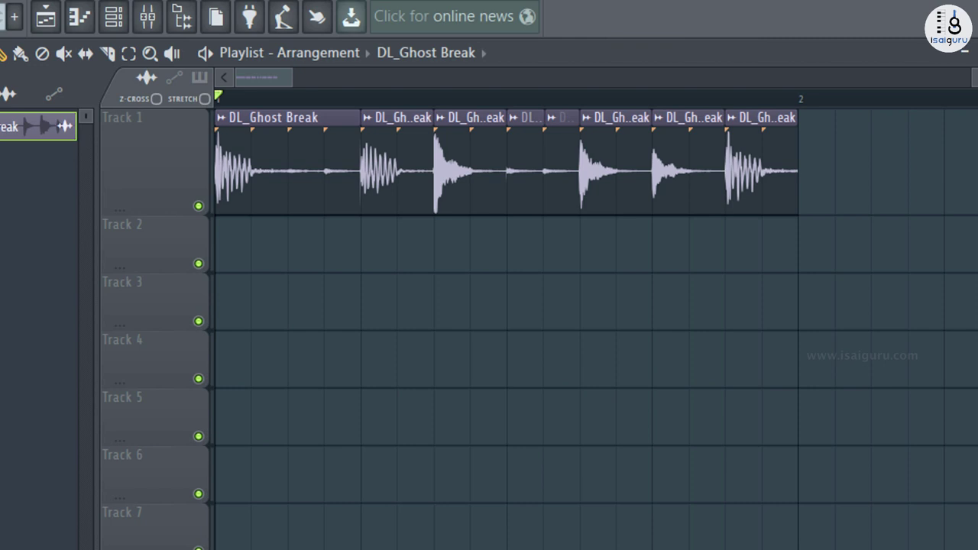
# Undo the slicing and rearrangement of DL_Ghost Break, and chop the whole clip with Medium auto-slicing.
pyautogui.hotkey('ctrl', 'z')
pyautogui.click(220, 118)
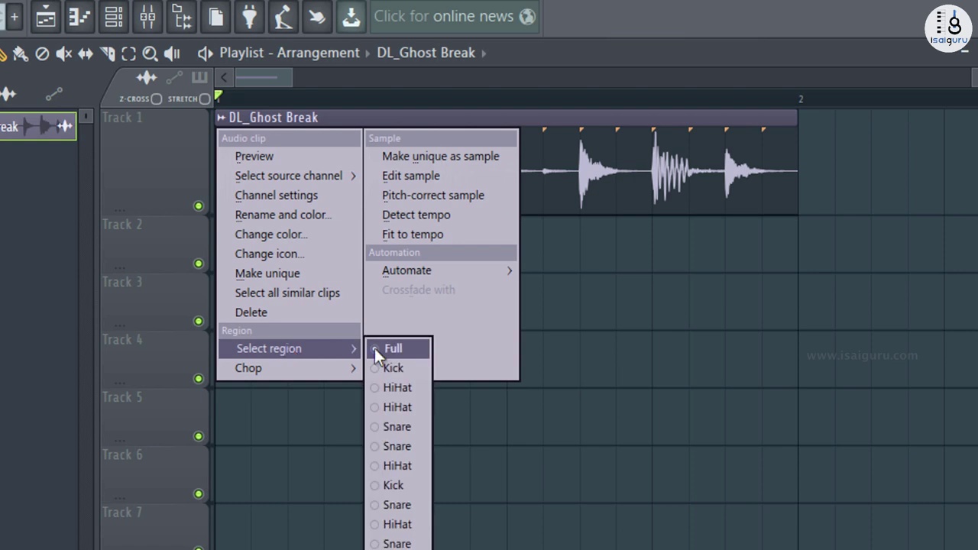
pyautogui.moveTo(272, 367)
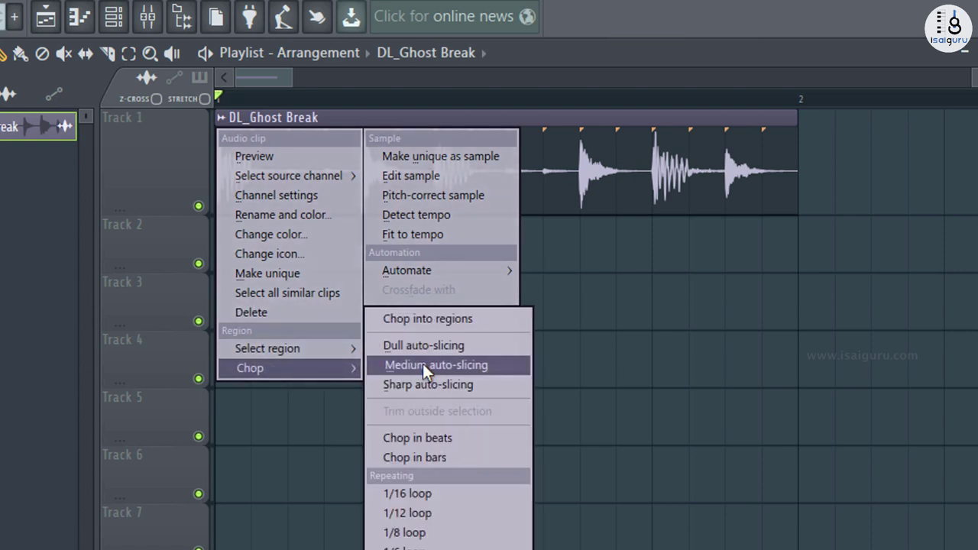
pyautogui.click(423, 364)
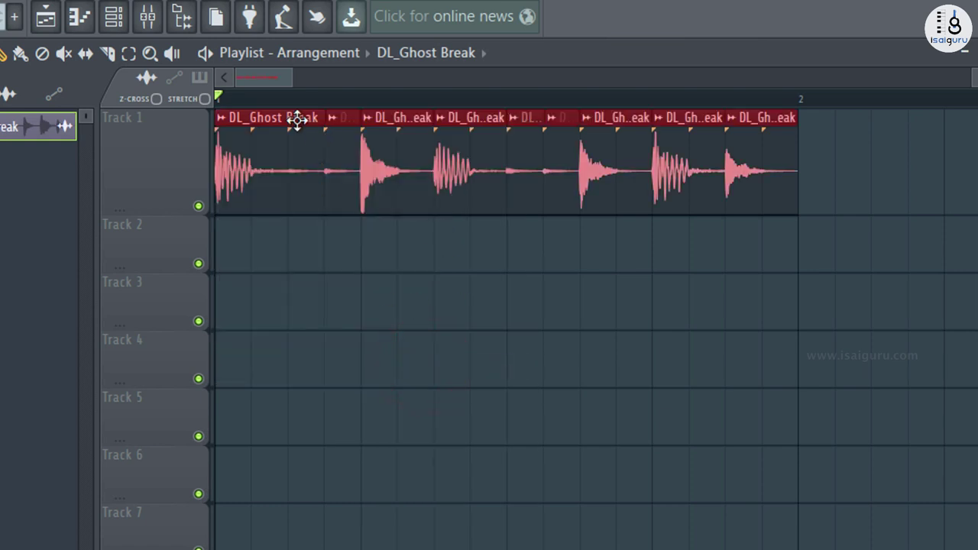
pyautogui.click(306, 301)
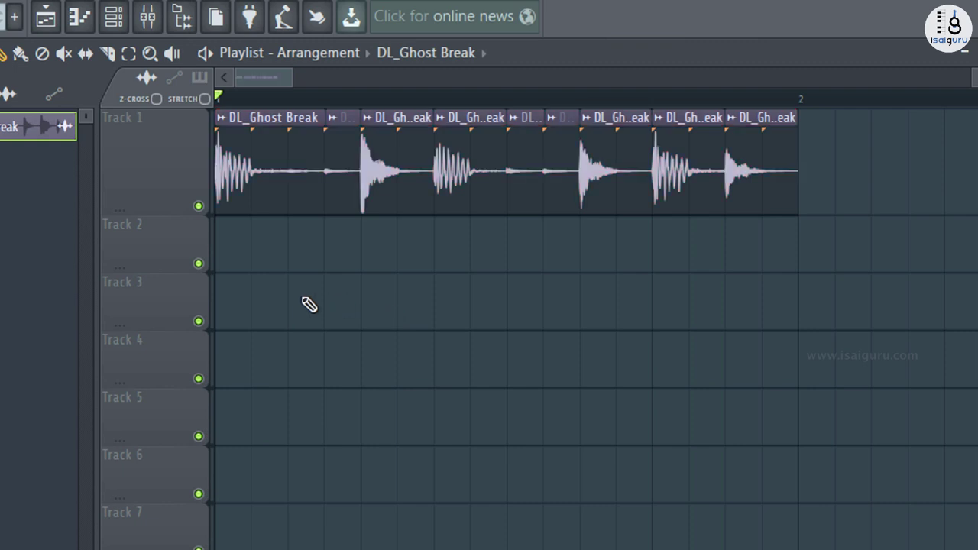
# Examine the new slices at the start of the DL_Ghost Break clip and the remaining Chop options, such as Sharp auto-slicing.
pyautogui.click(385, 120)
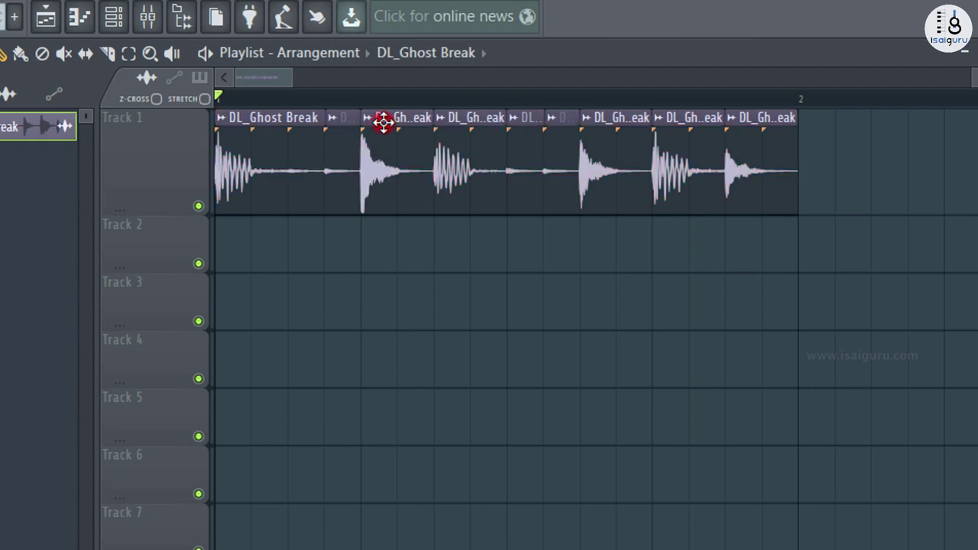
pyautogui.click(338, 116)
pyautogui.click(291, 118)
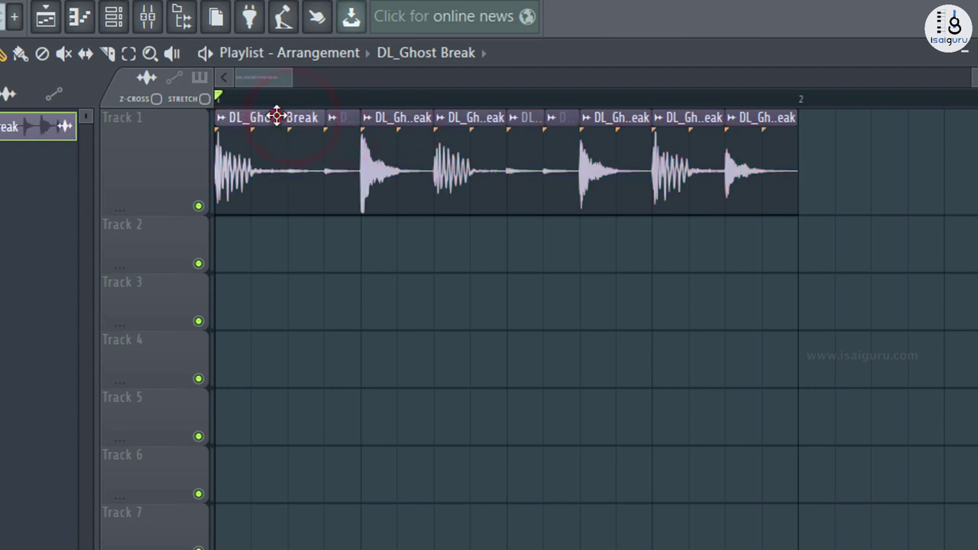
pyautogui.click(273, 119)
pyautogui.click(337, 120)
pyautogui.rightClick(340, 121)
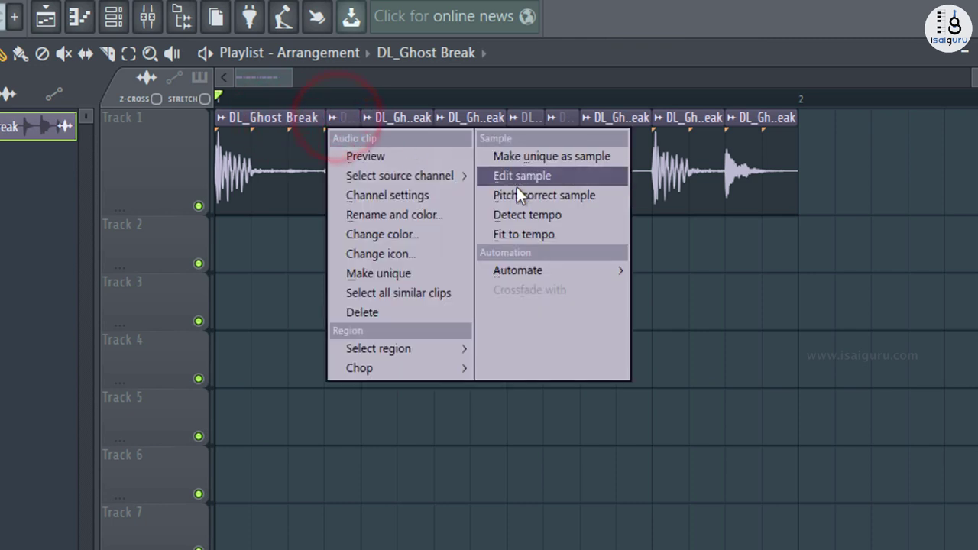
pyautogui.click(489, 70)
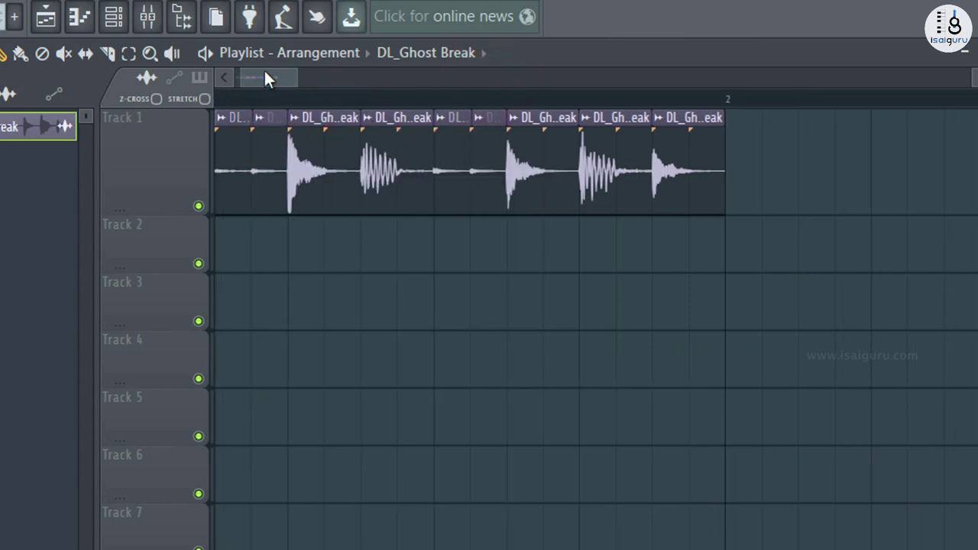
pyautogui.moveTo(265, 72); pyautogui.dragTo(213, 72)
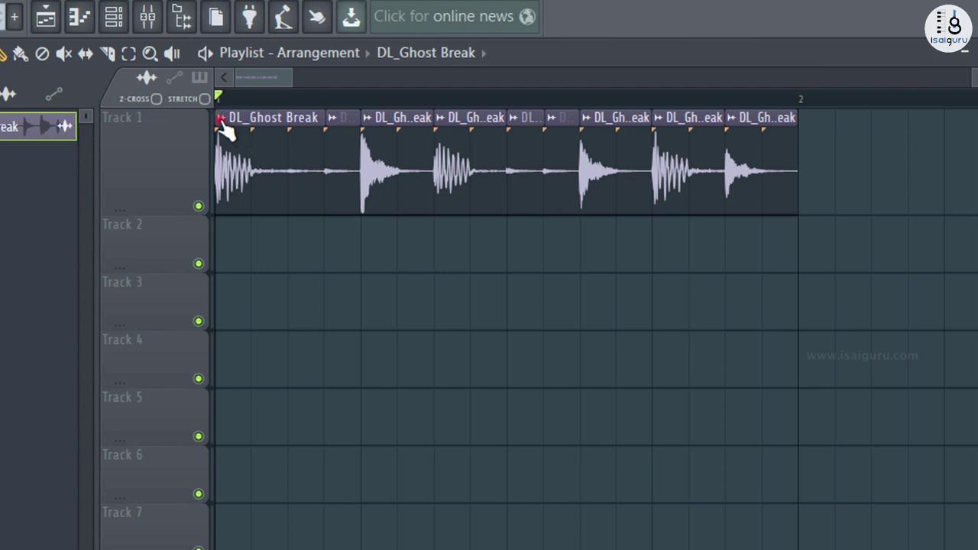
pyautogui.rightClick(220, 120)
pyautogui.moveTo(284, 367)
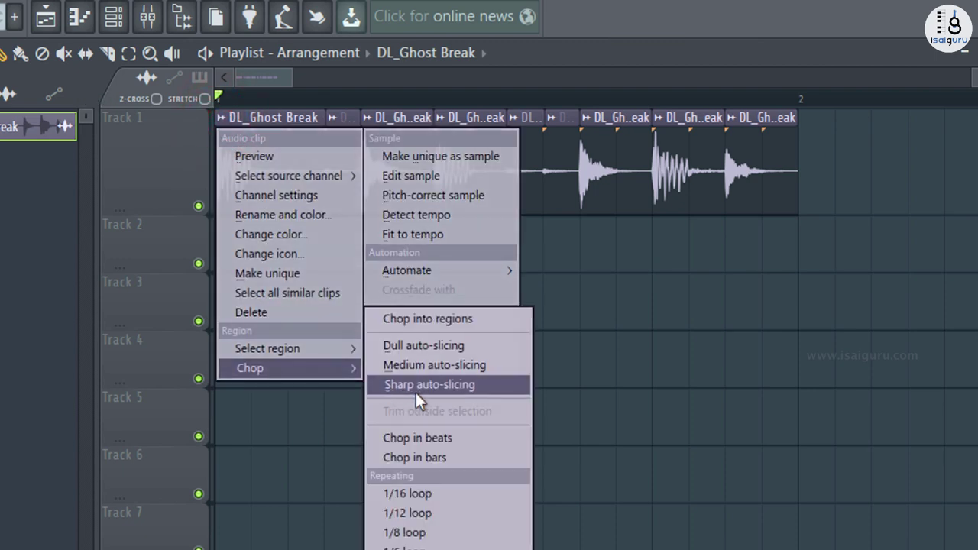
pyautogui.click(615, 58)
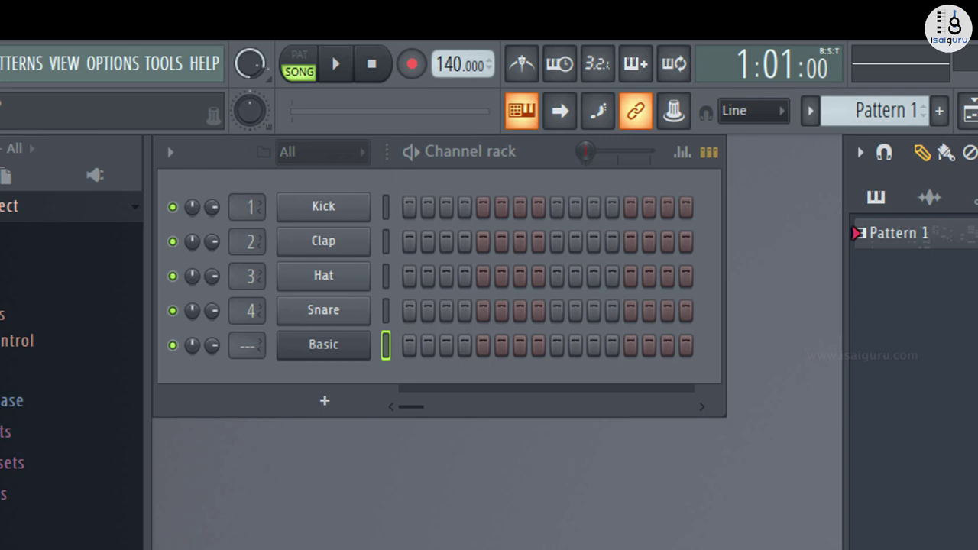
# Open the Basic channel's instrument window, shift it slightly and close it.
pyautogui.click(336, 348)
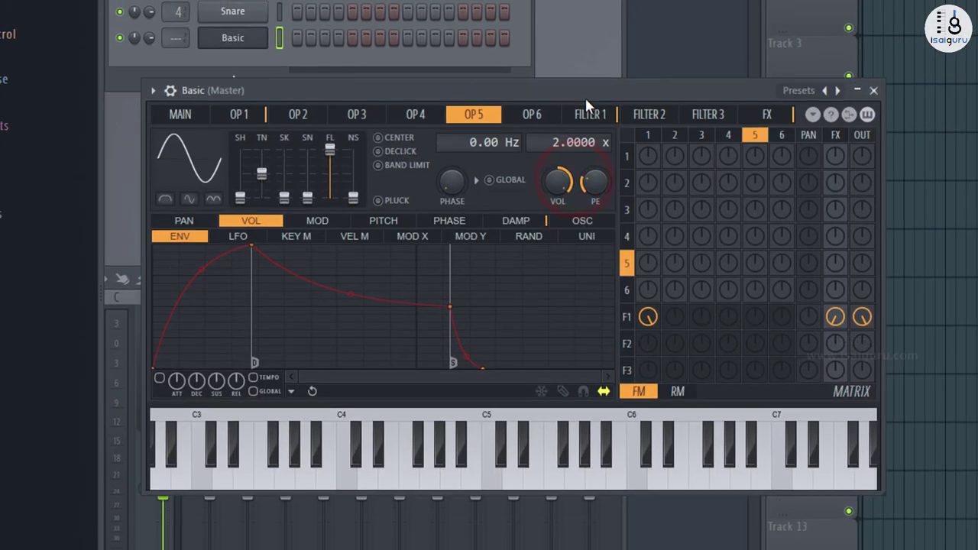
pyautogui.moveTo(585, 96); pyautogui.dragTo(590, 97)
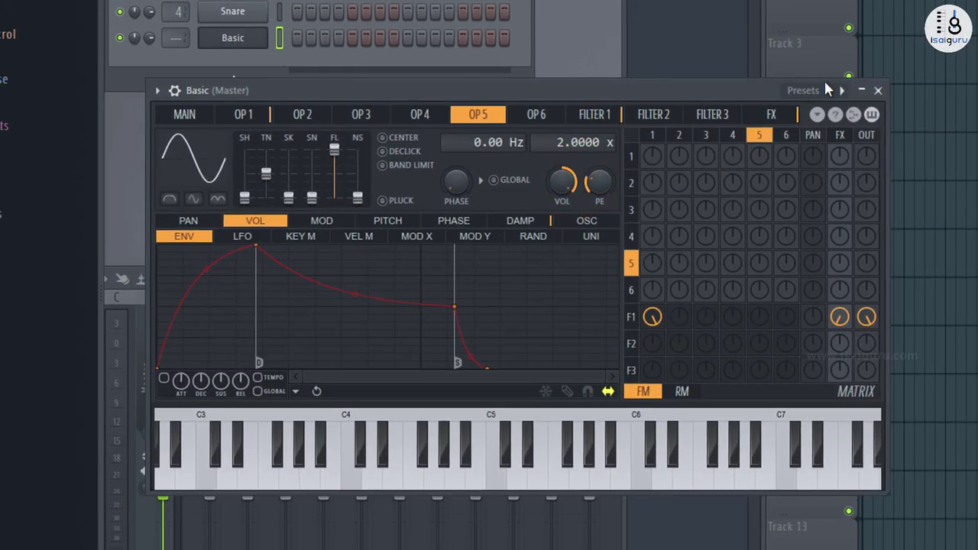
pyautogui.click(877, 90)
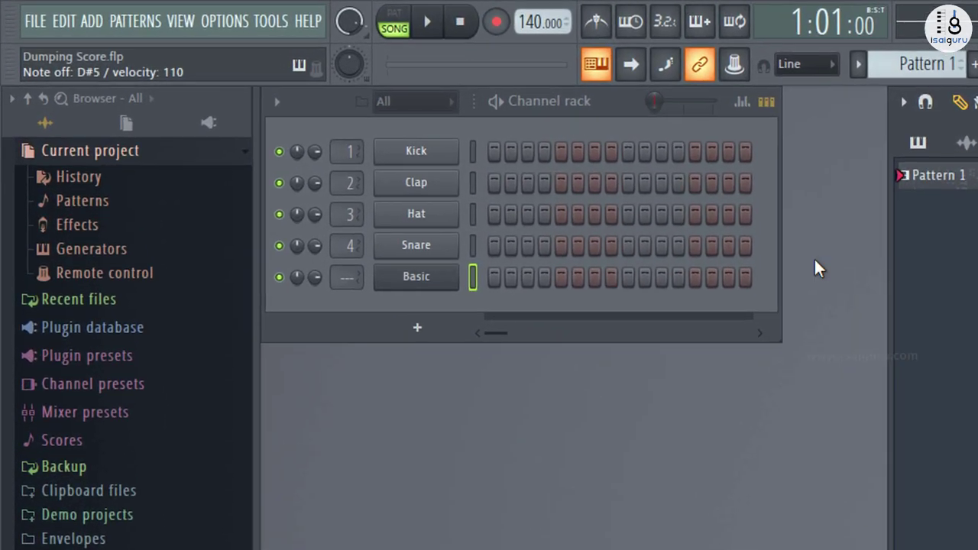
# Review the time spans offered for dumping the score log to the selected pattern.
pyautogui.click(279, 24)
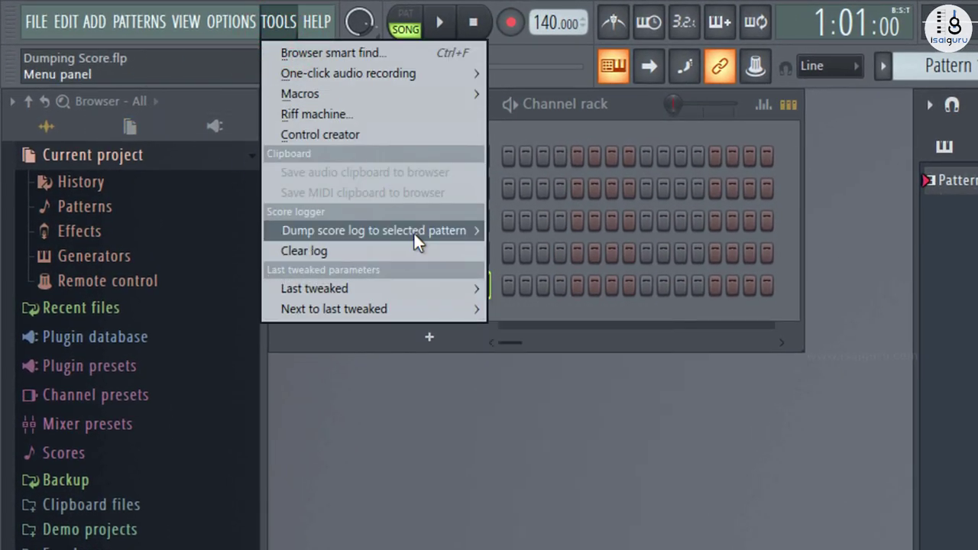
pyautogui.moveTo(413, 233)
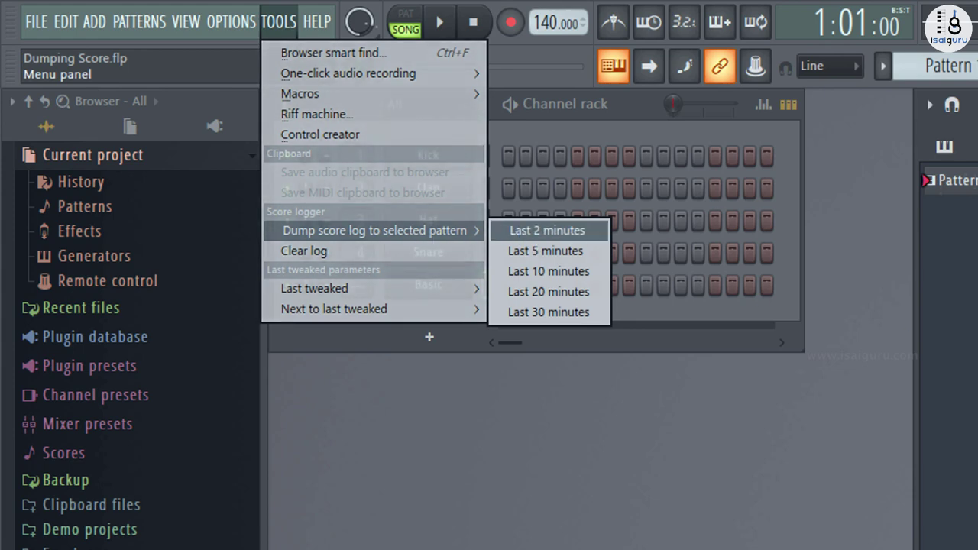
pyautogui.click(548, 230)
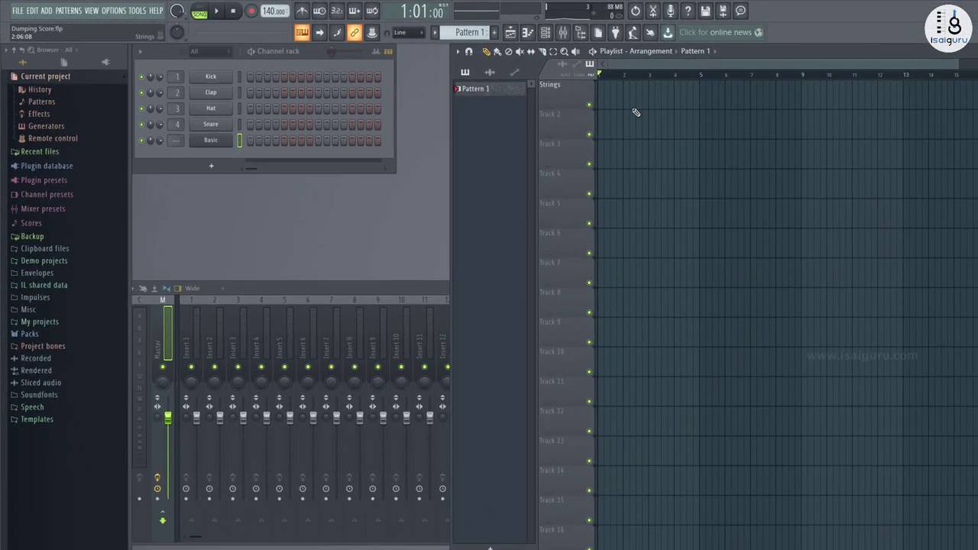
# Place Pattern 1 on the Strings track at bar 1 and lengthen the clip past bar 13.
pyautogui.click(603, 89)
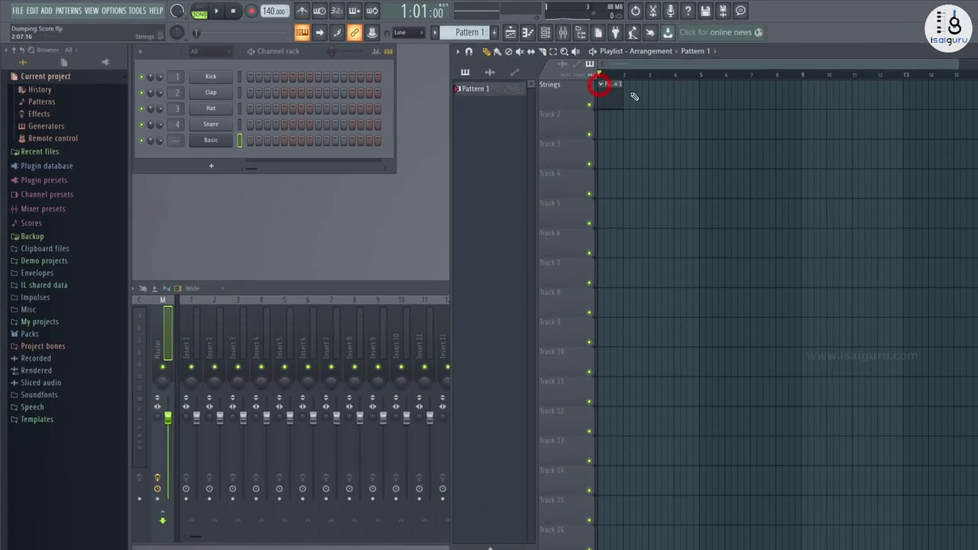
pyautogui.click(619, 88)
pyautogui.moveTo(619, 87); pyautogui.dragTo(901, 101)
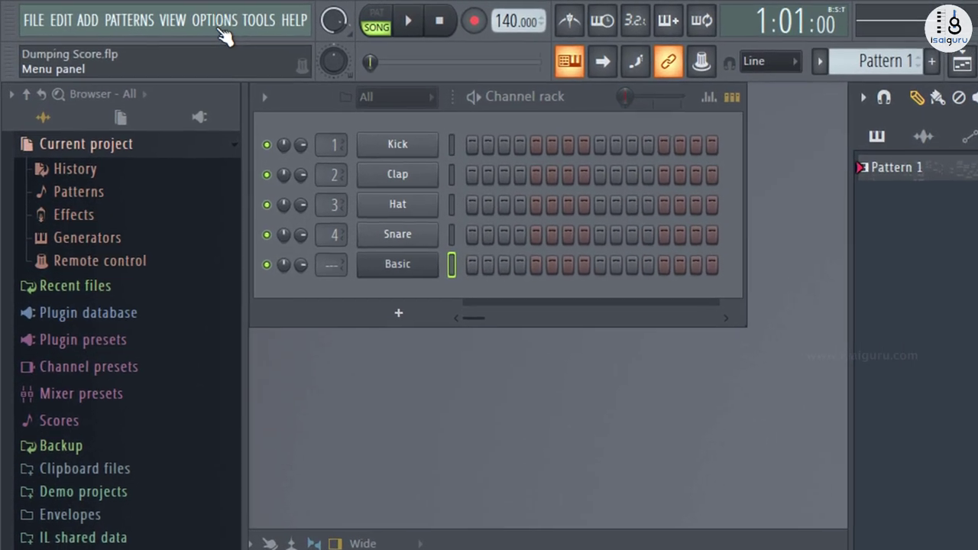
# Dump the last 2 minutes of the score log into Pattern 1 and show the whole clip in the playlist.
pyautogui.click(116, 12)
pyautogui.moveTo(256, 20)
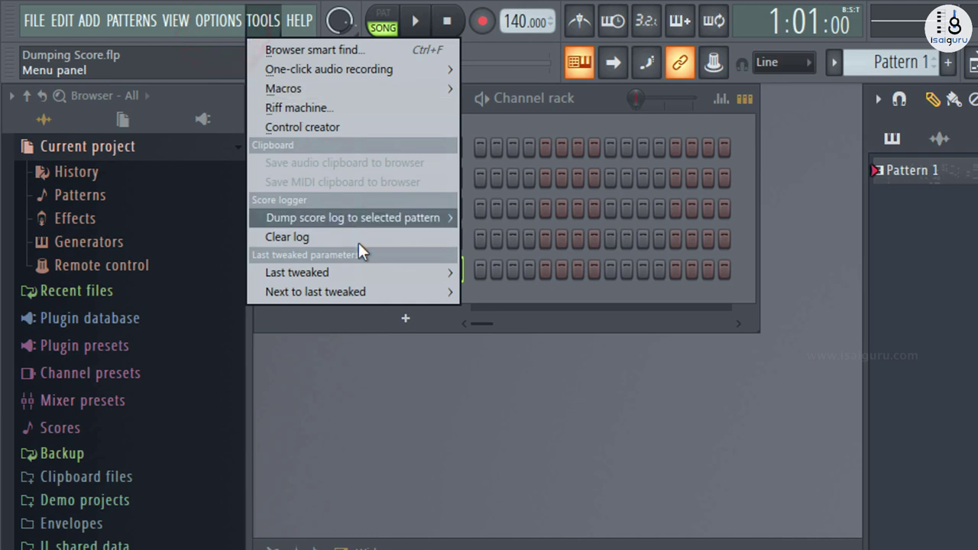
pyautogui.moveTo(369, 217)
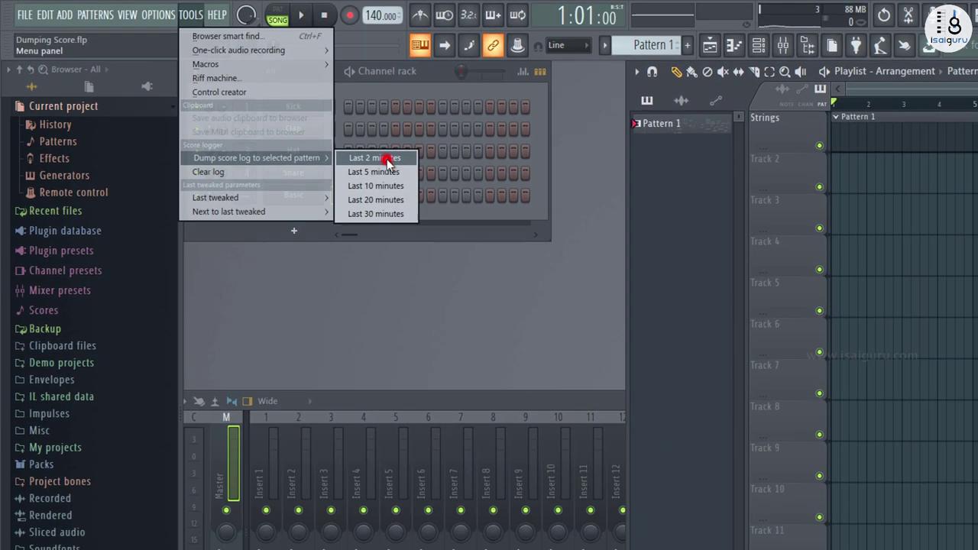
pyautogui.click(534, 219)
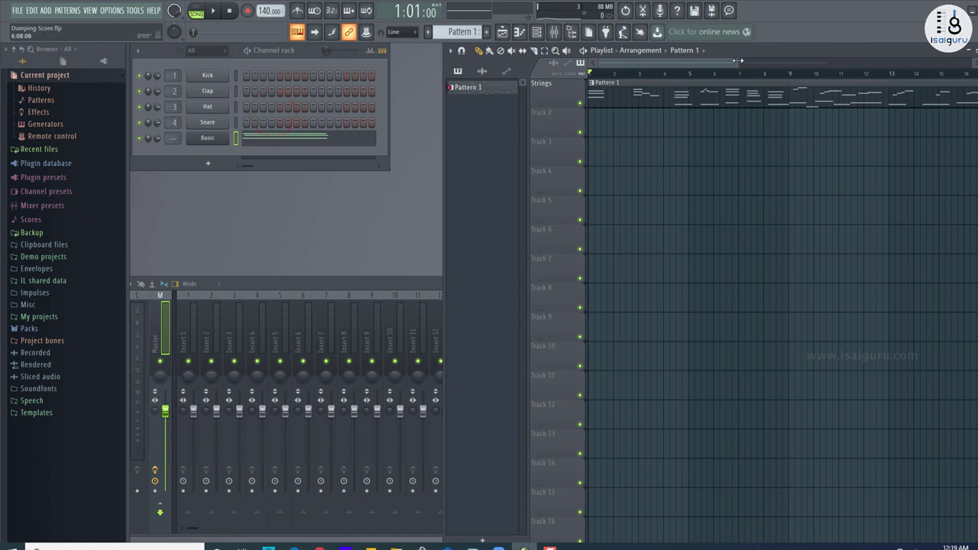
pyautogui.moveTo(735, 60); pyautogui.dragTo(835, 79)
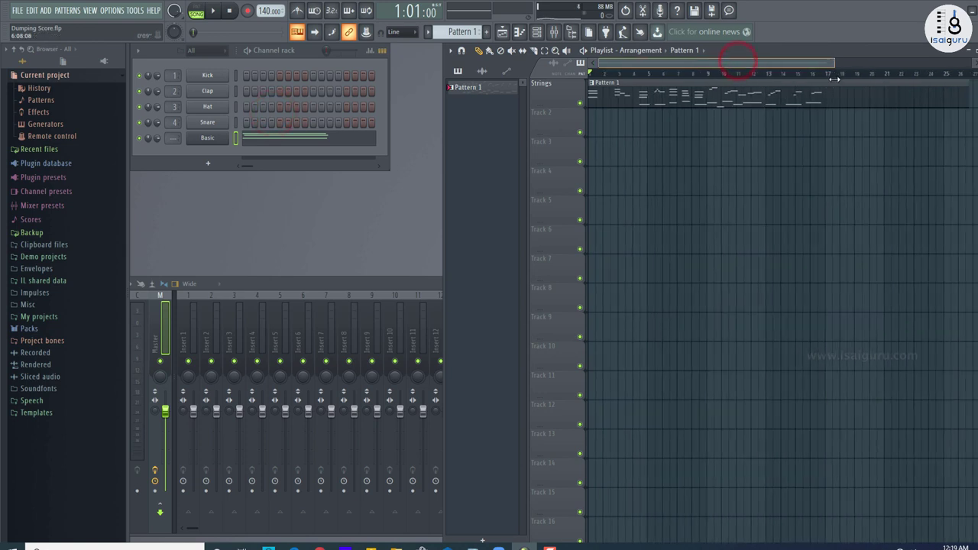
# Open the Basic channel's piano roll with all the dumped notes in view and switch playback to pattern mode.
pyautogui.click(303, 143)
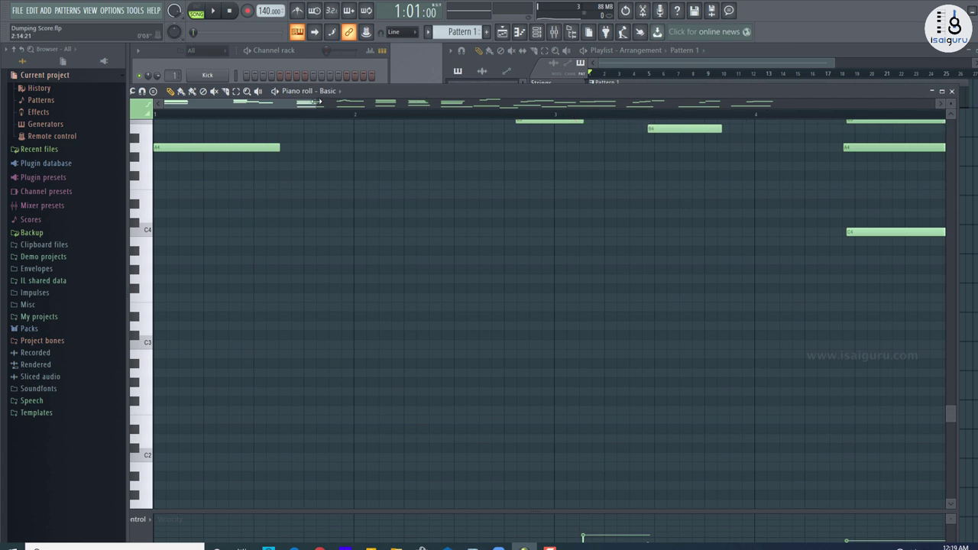
pyautogui.moveTo(315, 102); pyautogui.dragTo(817, 104)
pyautogui.scroll(5, 704, 306)
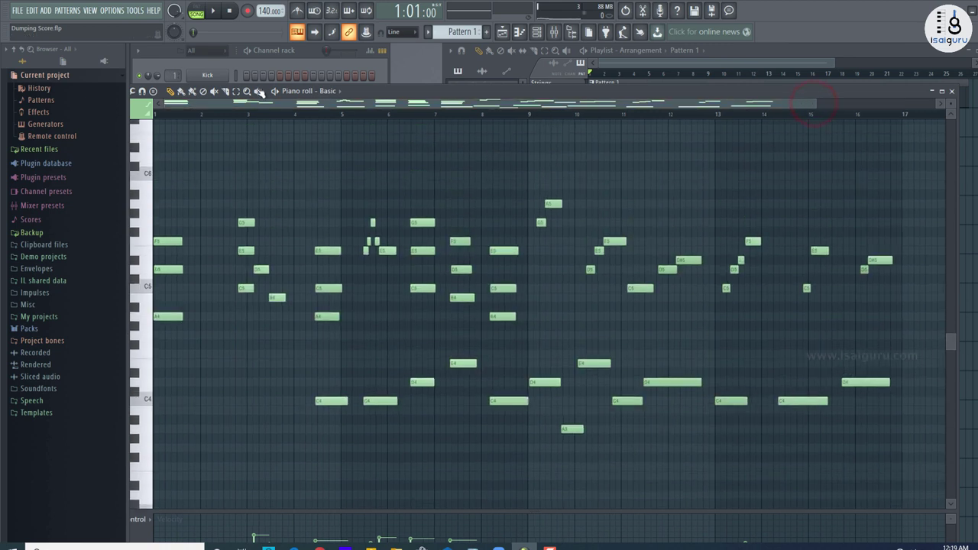
pyautogui.click(199, 13)
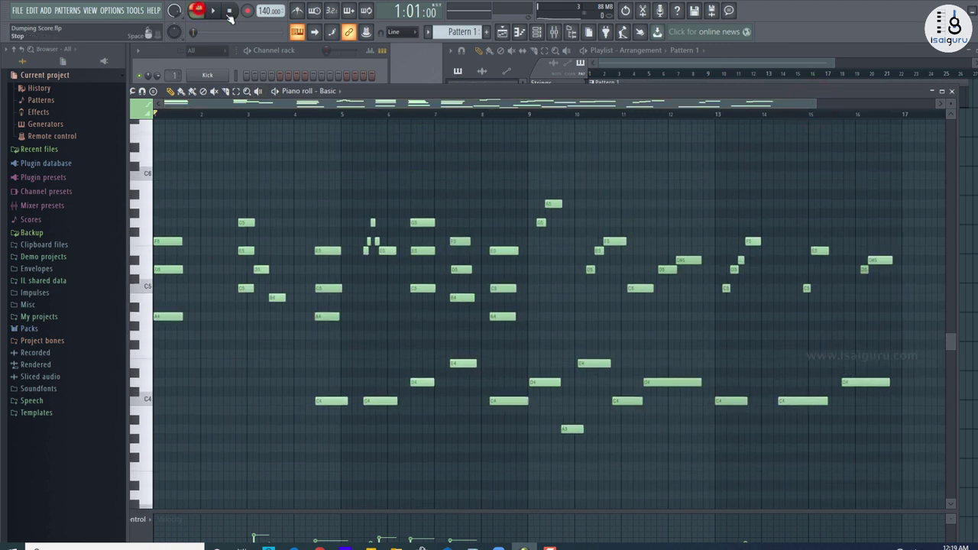
# Play back the dumped notes in the Basic channel's piano roll, stop playback and close the piano roll.
pyautogui.click(214, 11)
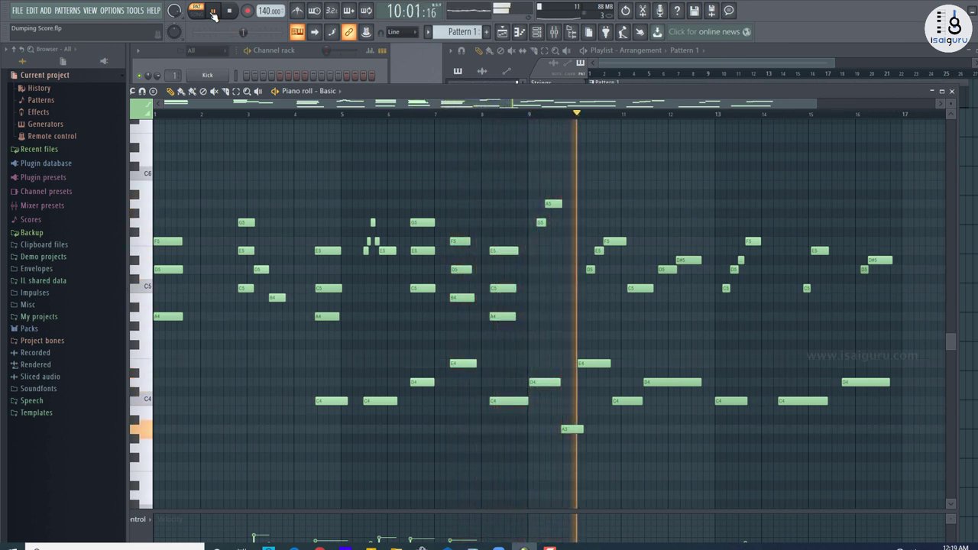
pyautogui.click(230, 10)
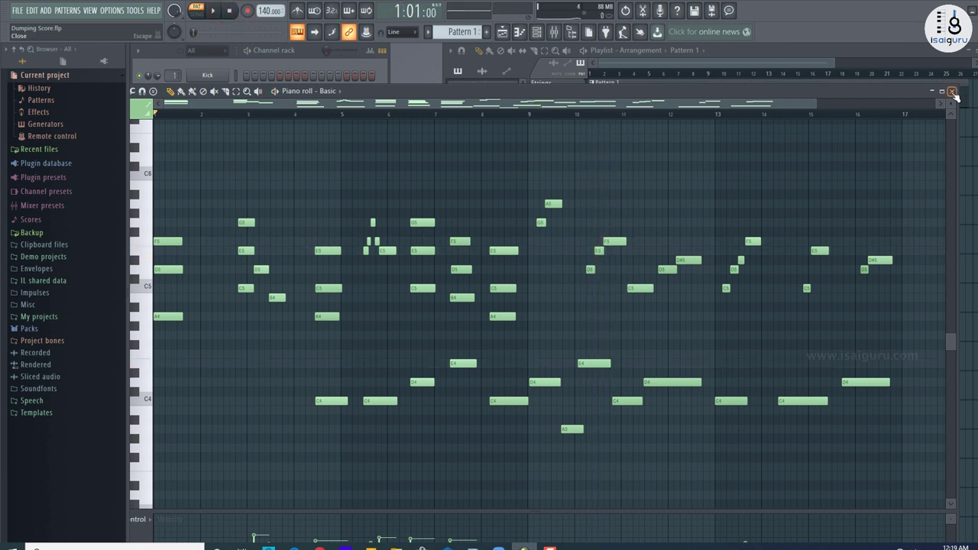
pyautogui.click(952, 93)
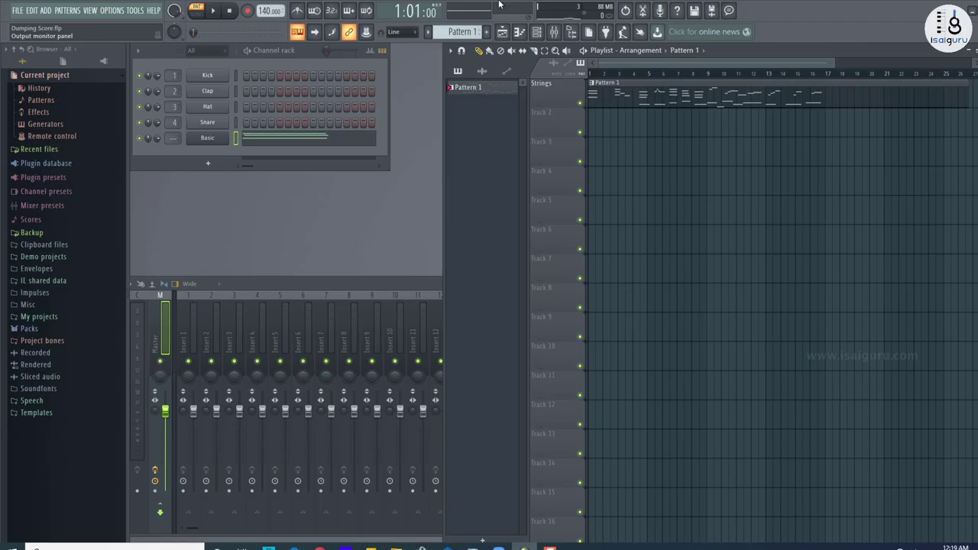
# Open the settings and bring up the current project's data folder and time options.
pyautogui.click(111, 10)
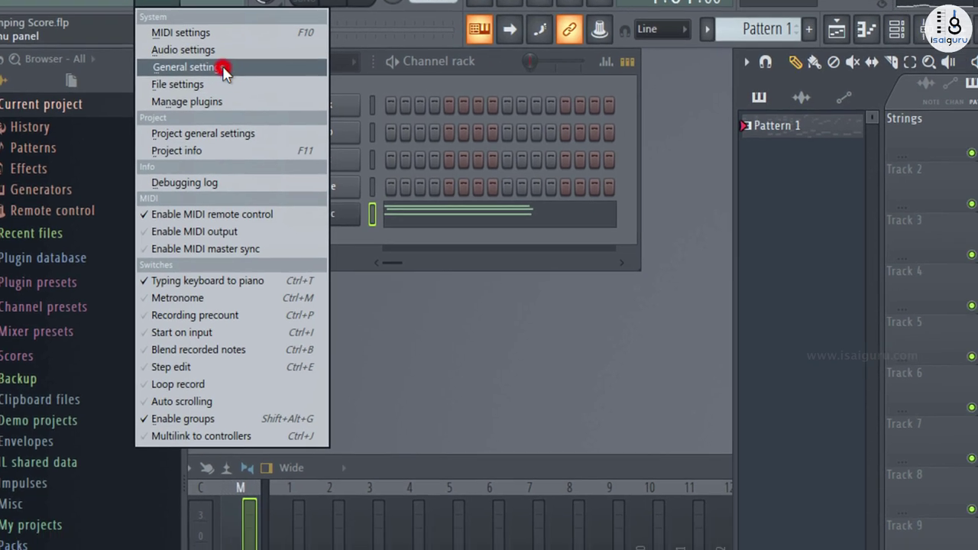
pyautogui.click(262, 93)
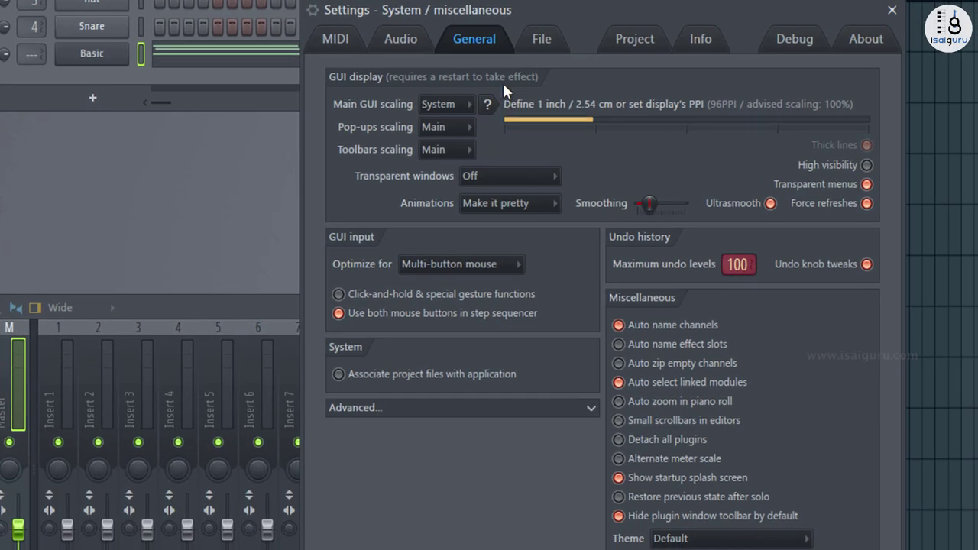
pyautogui.click(542, 39)
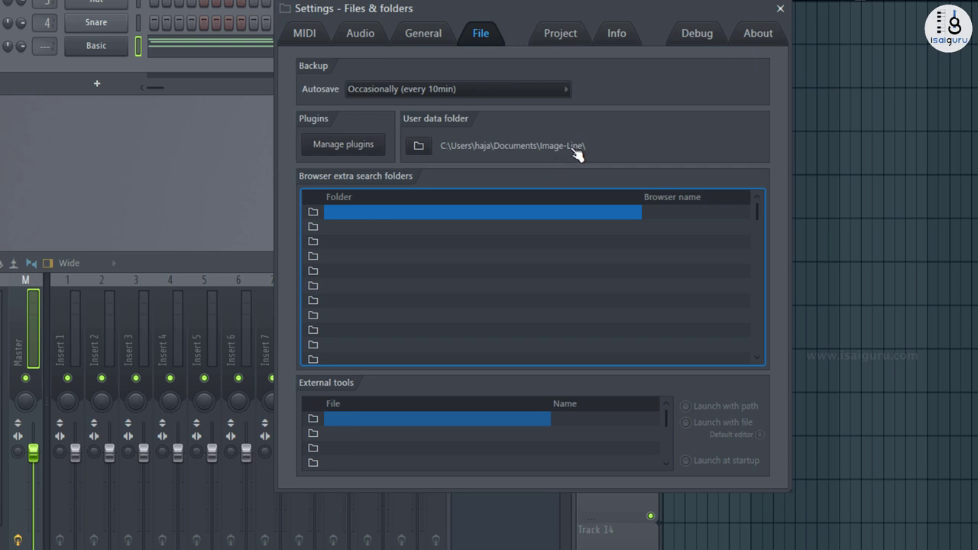
pyautogui.click(559, 37)
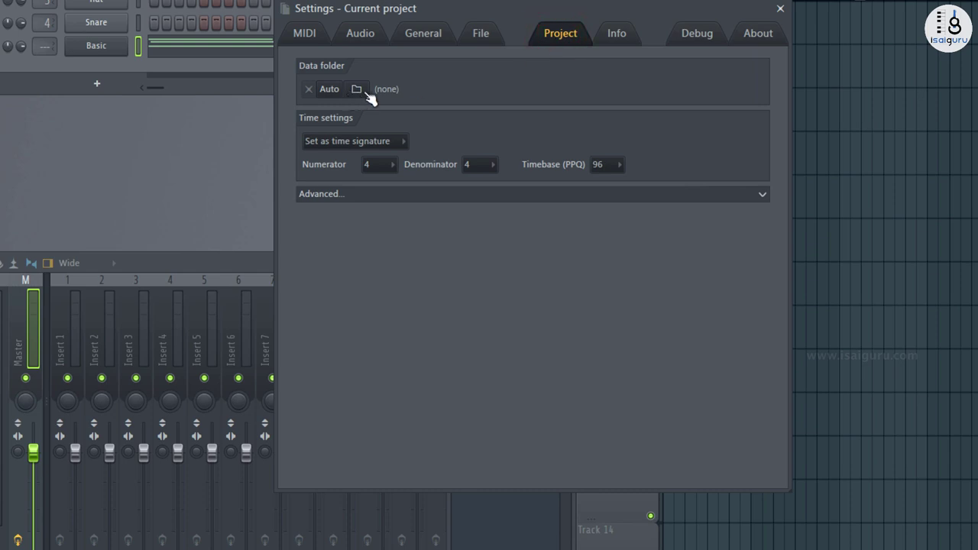
# Set the project data folder to F:\0 FLS Projects without saving the current project there, and close the settings.
pyautogui.click(364, 90)
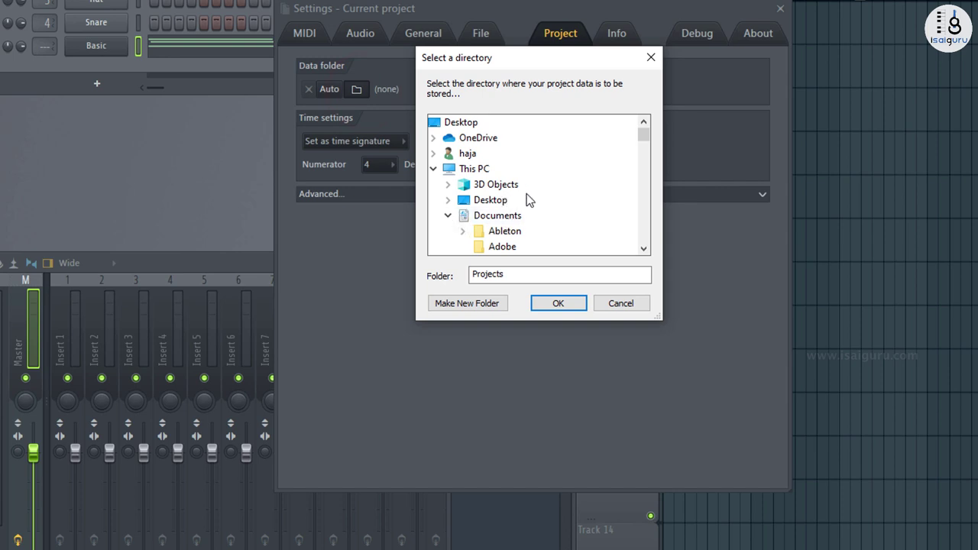
pyautogui.click(448, 201)
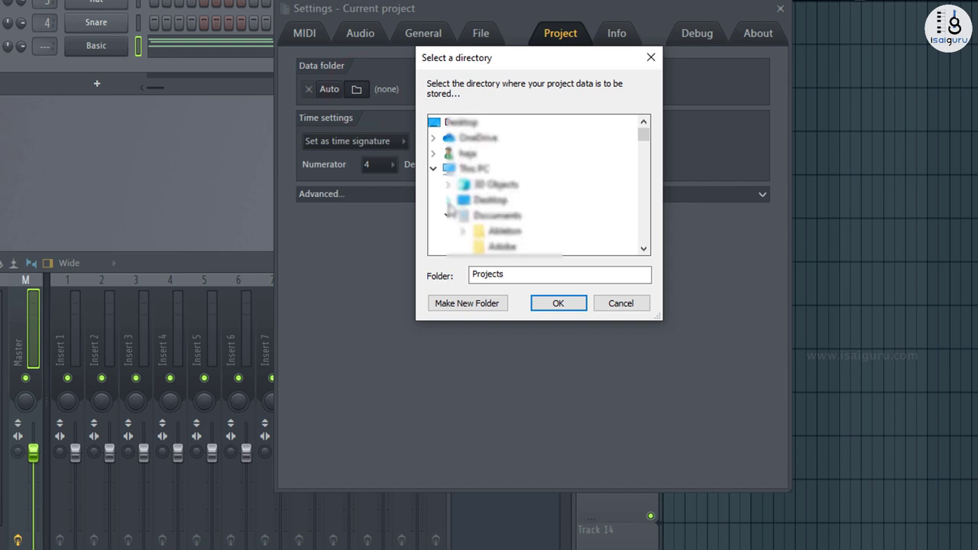
pyautogui.click(443, 124)
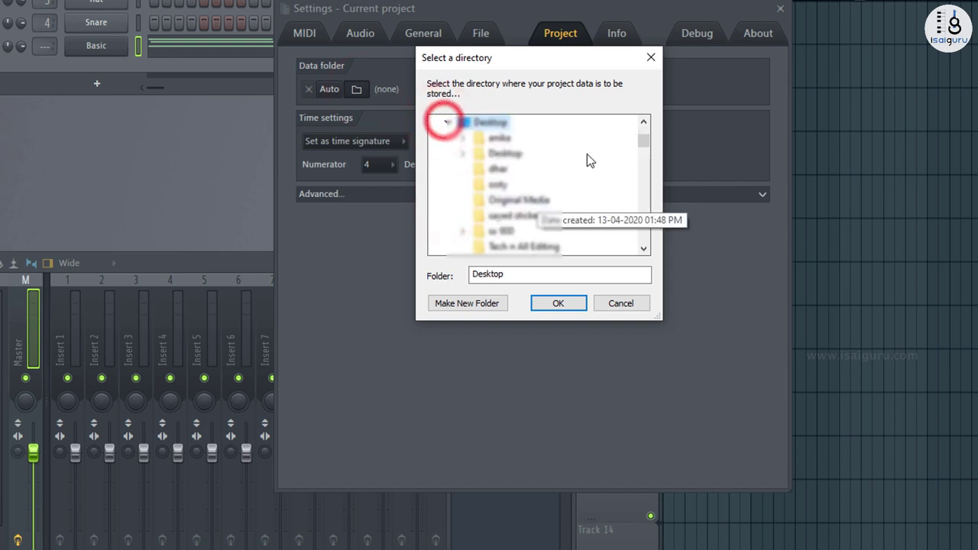
pyautogui.moveTo(643, 142); pyautogui.dragTo(653, 237)
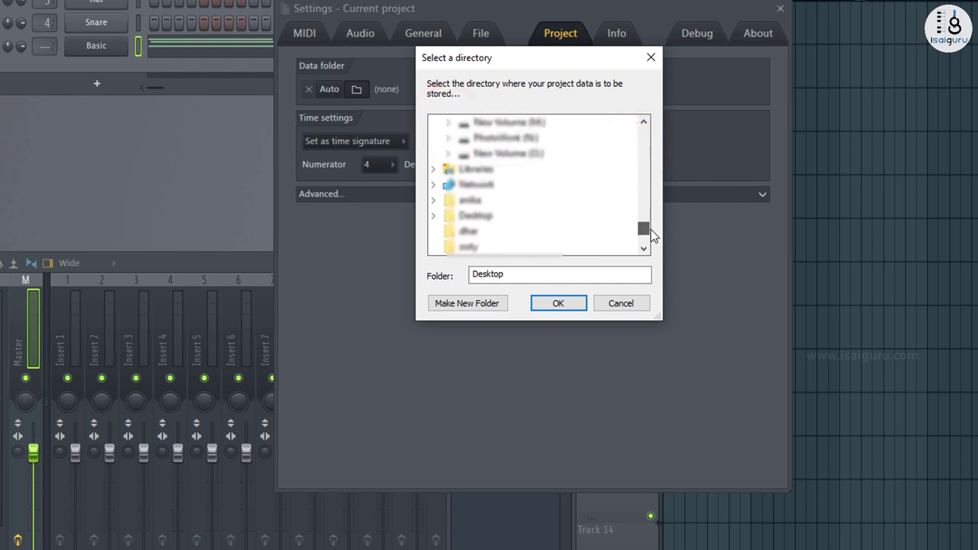
pyautogui.scroll(2, 504, 206)
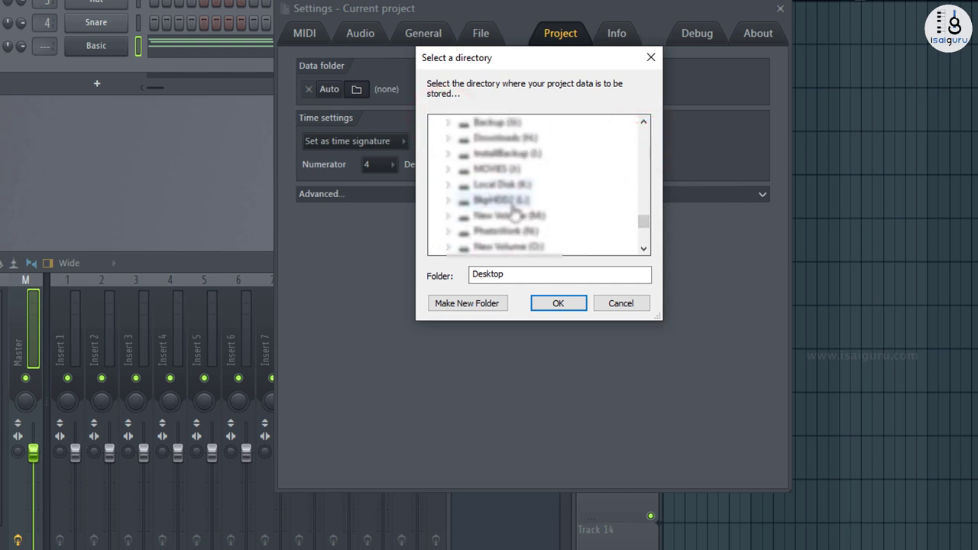
pyautogui.scroll(1, 493, 191)
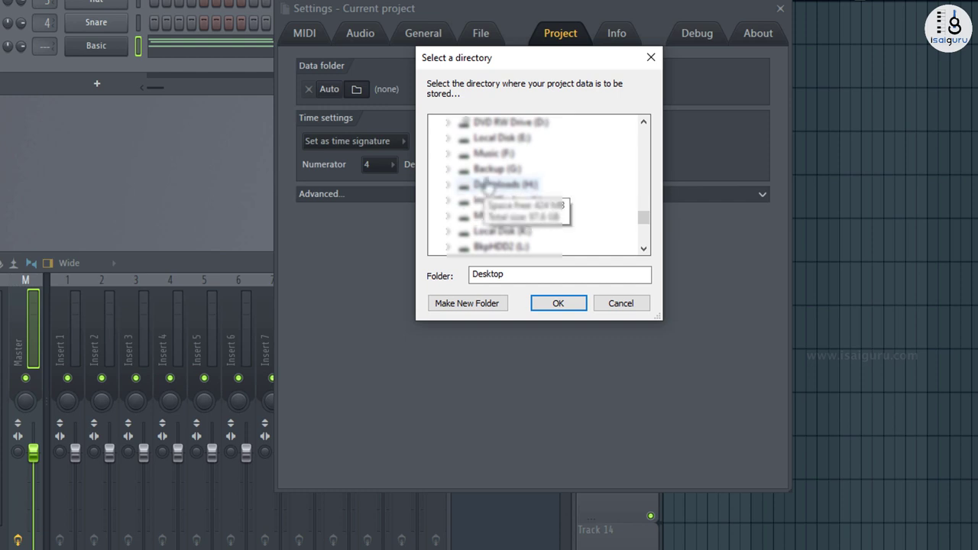
pyautogui.click(448, 153)
pyautogui.scroll(1, 527, 191)
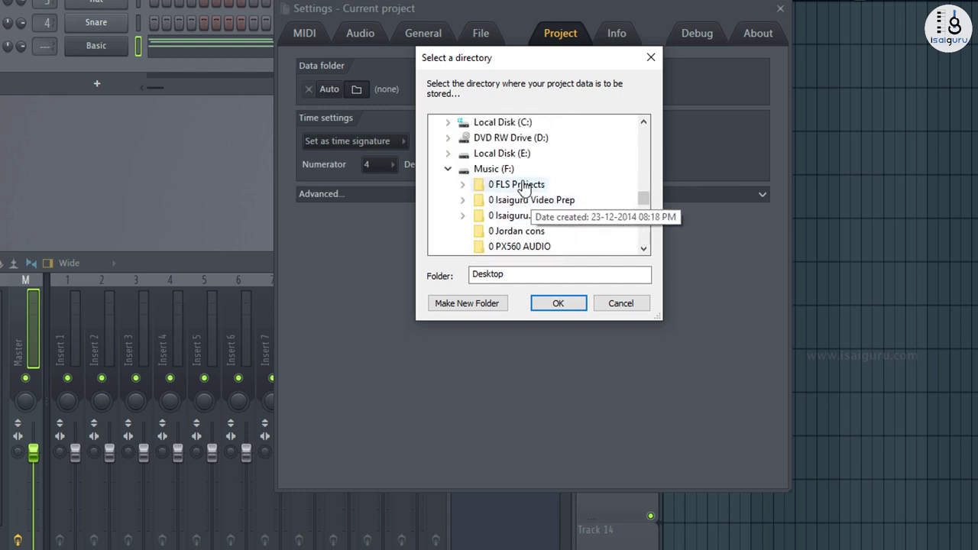
pyautogui.doubleClick(524, 186)
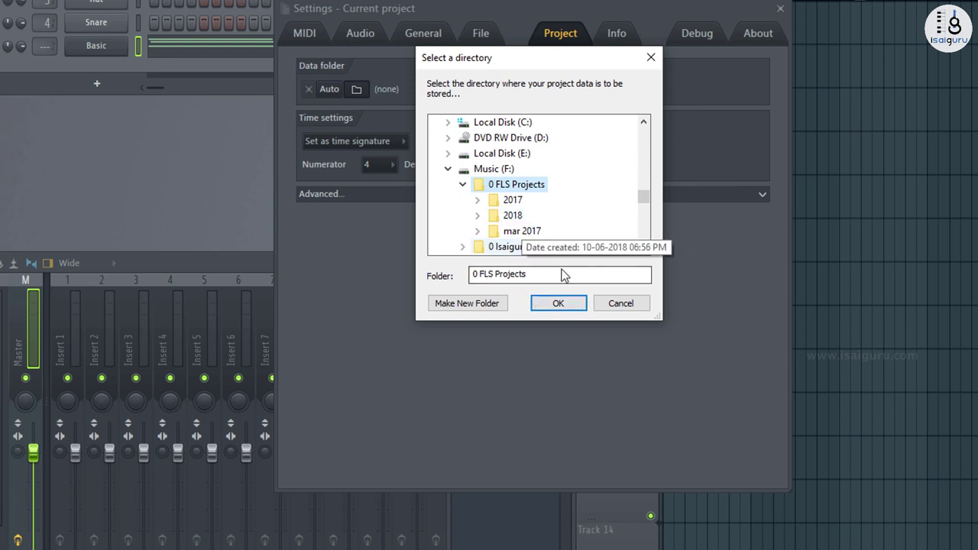
pyautogui.click(559, 303)
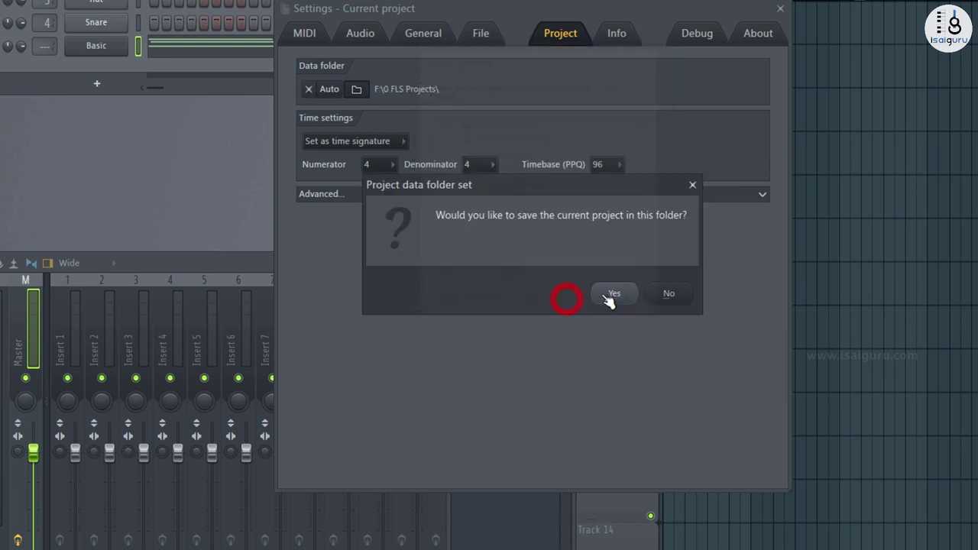
pyautogui.click(668, 293)
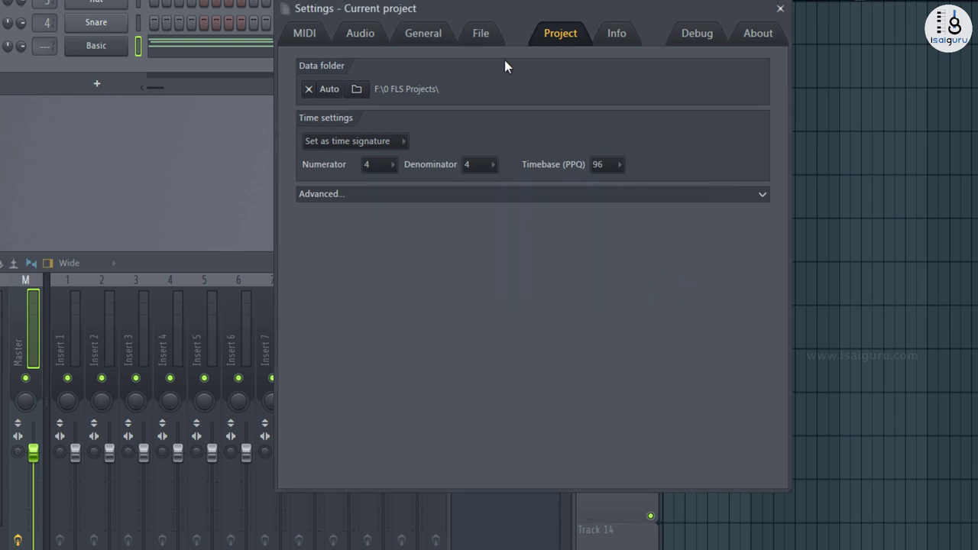
pyautogui.click(784, 11)
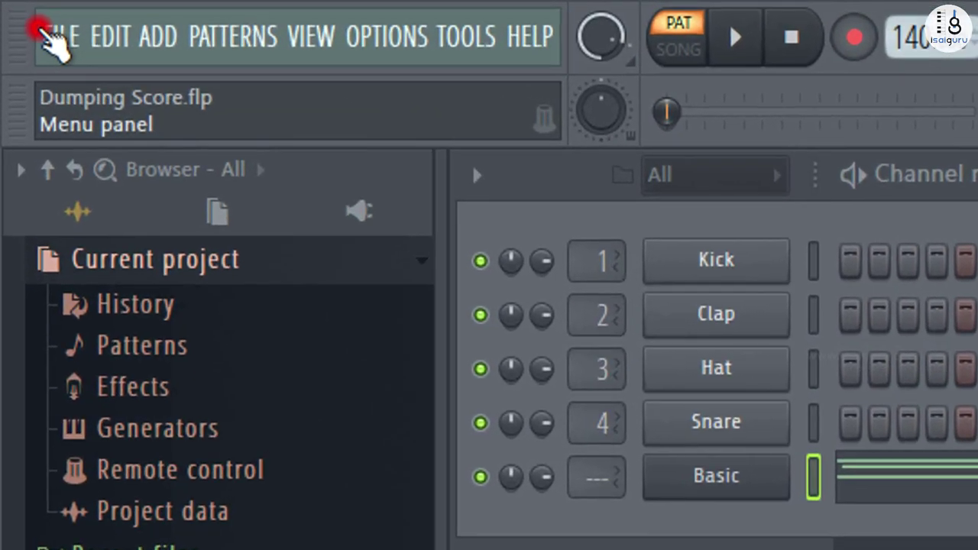
# Export the project as a zipped loop package named Dumping Score in the Tips - 1 folder.
pyautogui.click(43, 34)
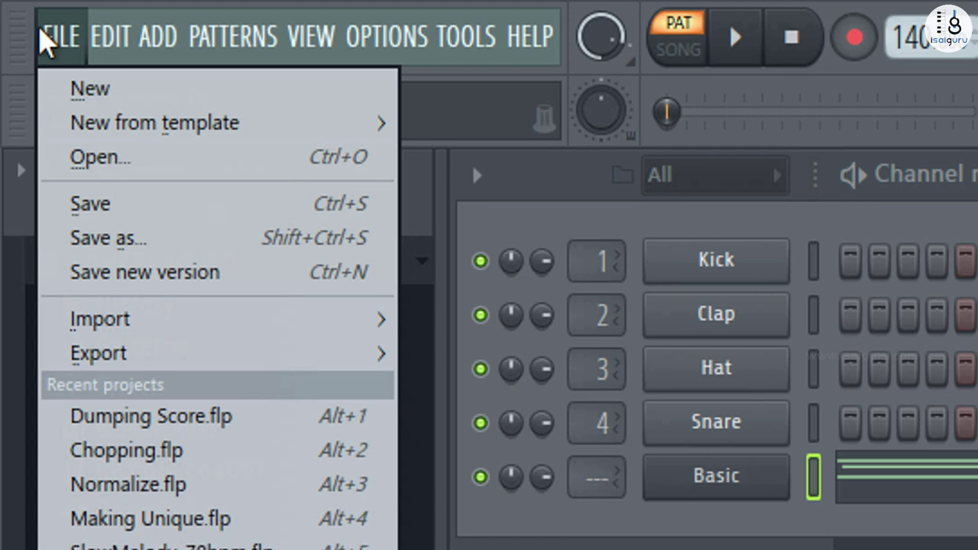
pyautogui.moveTo(302, 354)
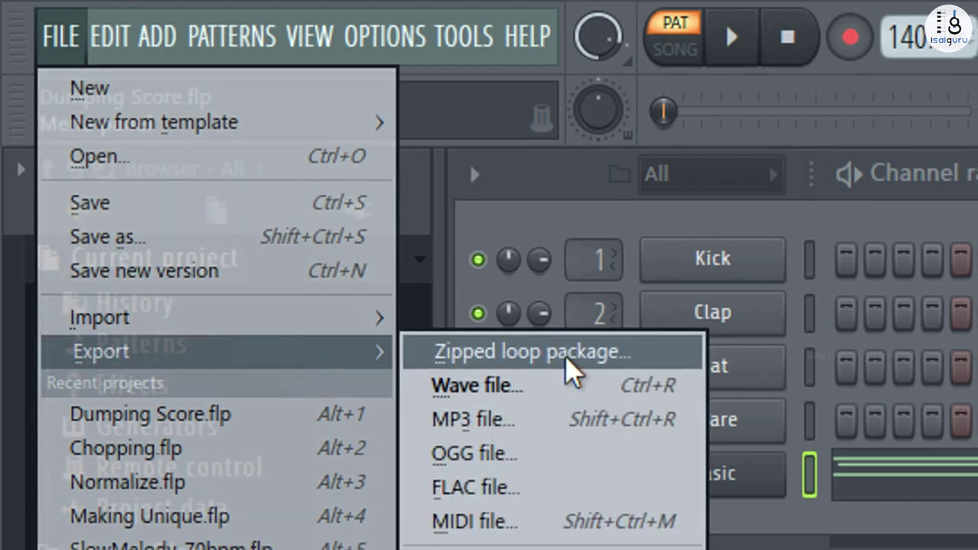
pyautogui.click(572, 360)
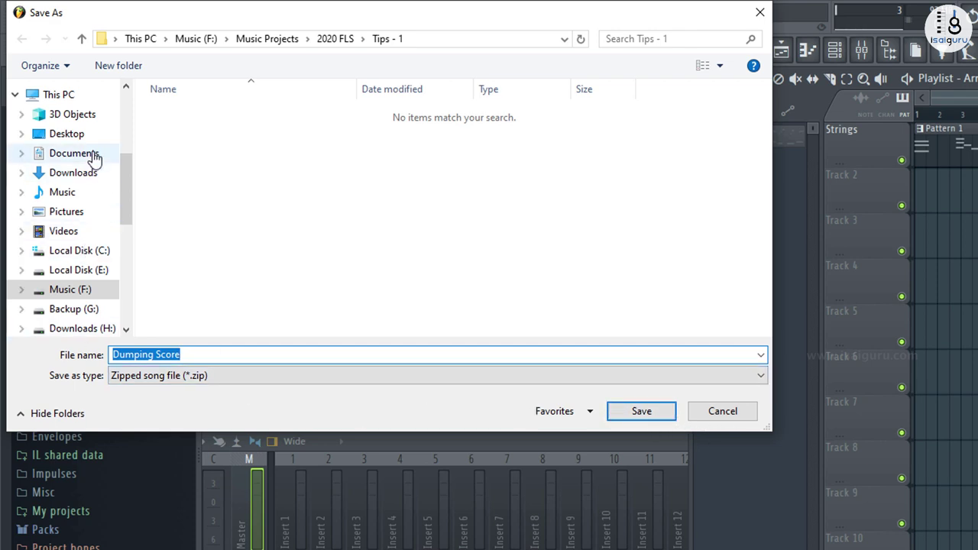
pyautogui.click(645, 411)
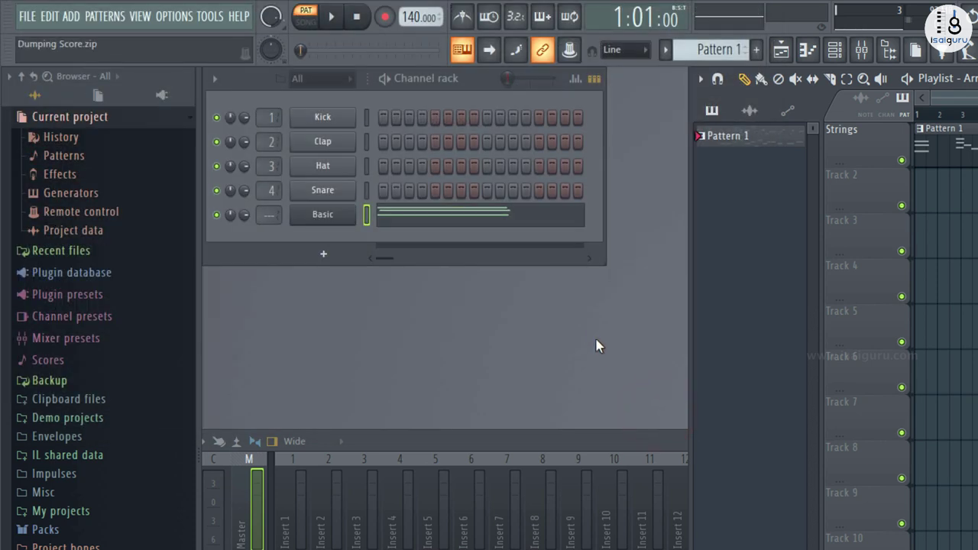